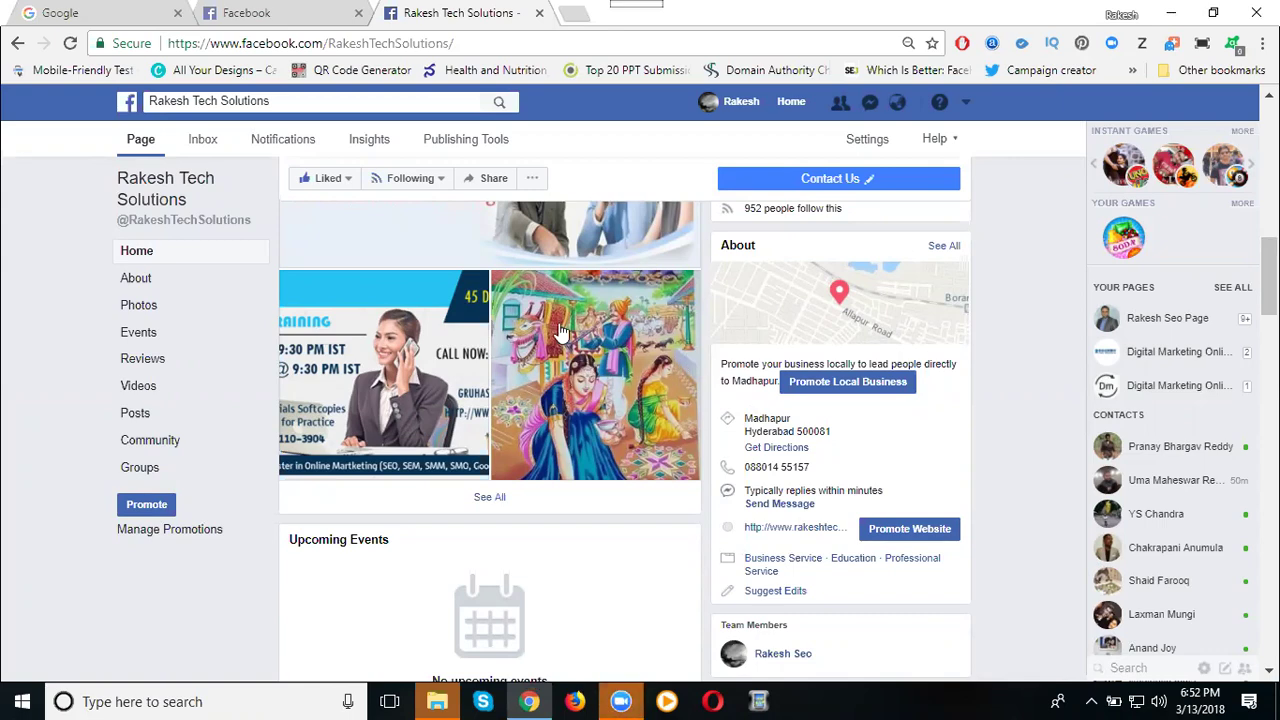
Scroll to the top of the Page and open the Contact Us button's options menu.
scroll(560, 333, "up", 5)
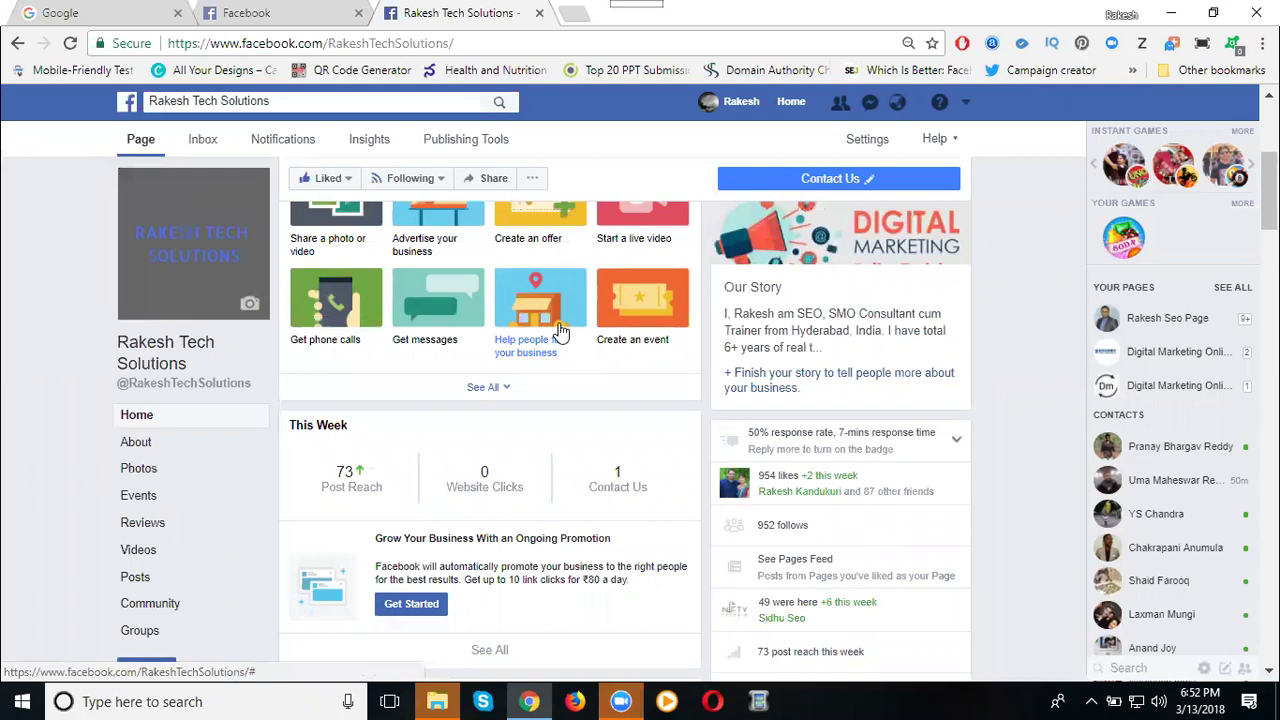
scroll(808, 371, "up", 3)
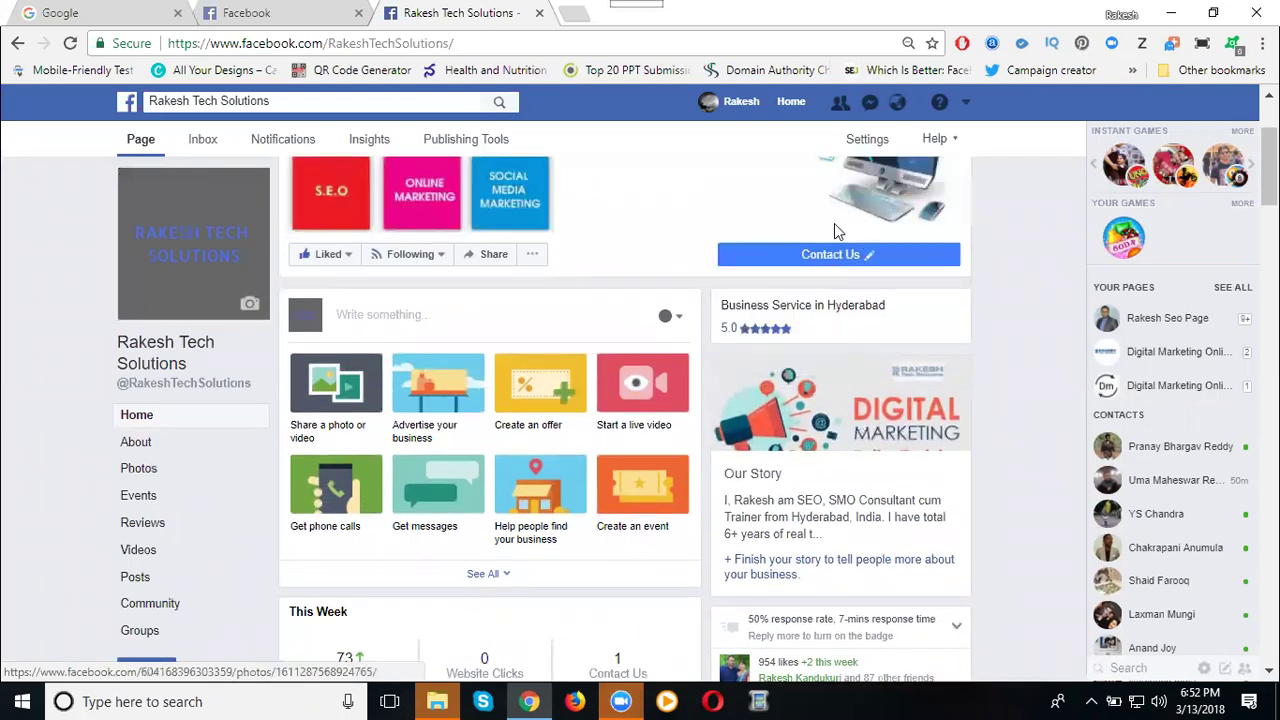
left_click(833, 256)
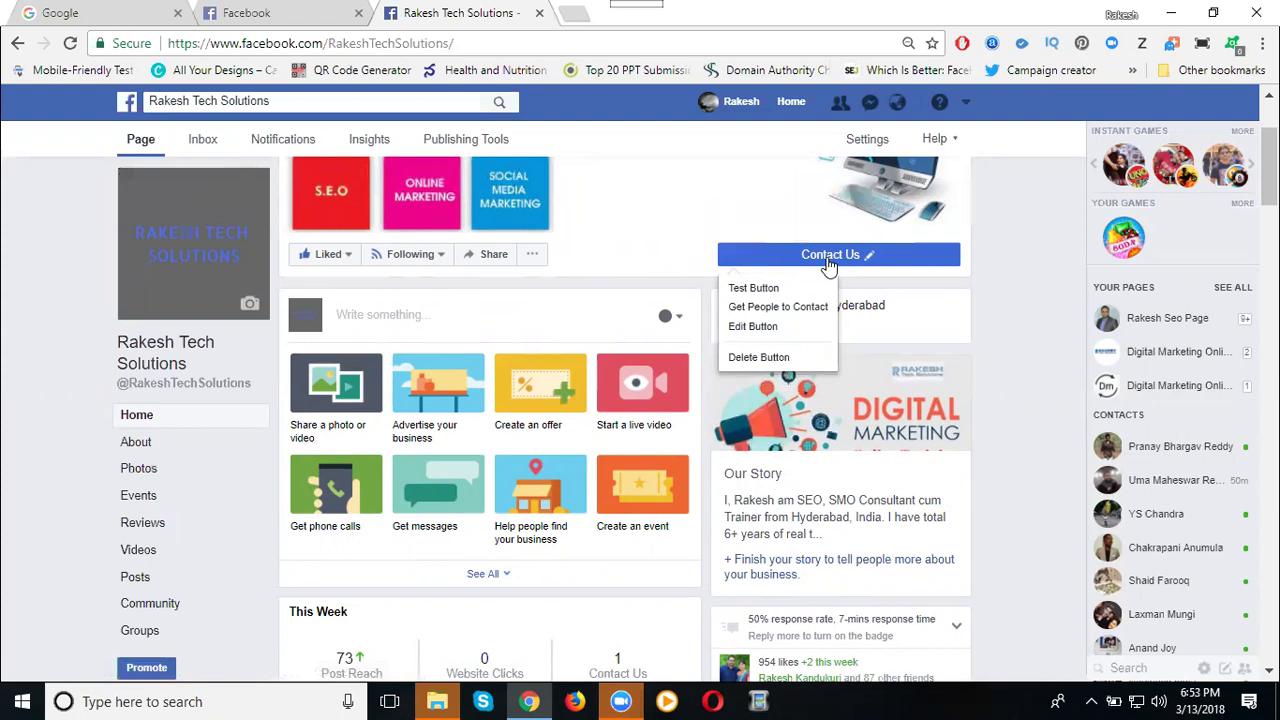
Test the Contact Us button to open the website's contact page, then return to the Page.
left_click(828, 258)
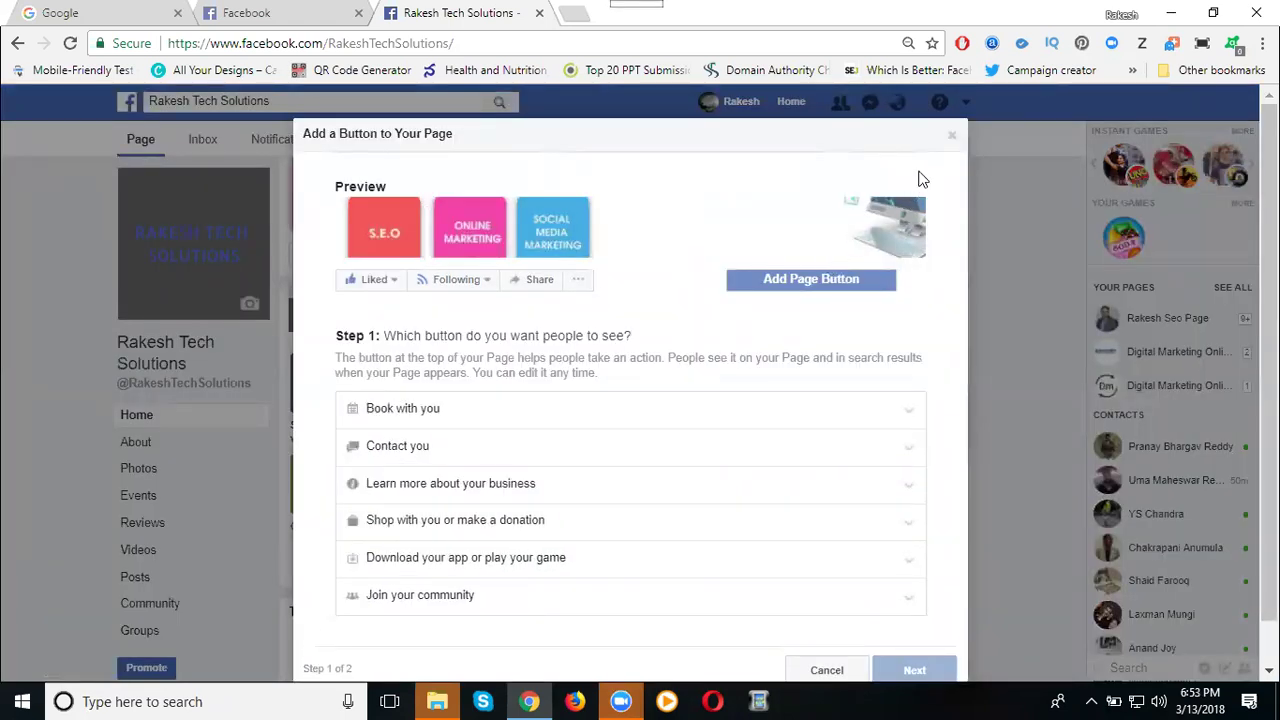
left_click(951, 135)
left_click(790, 262)
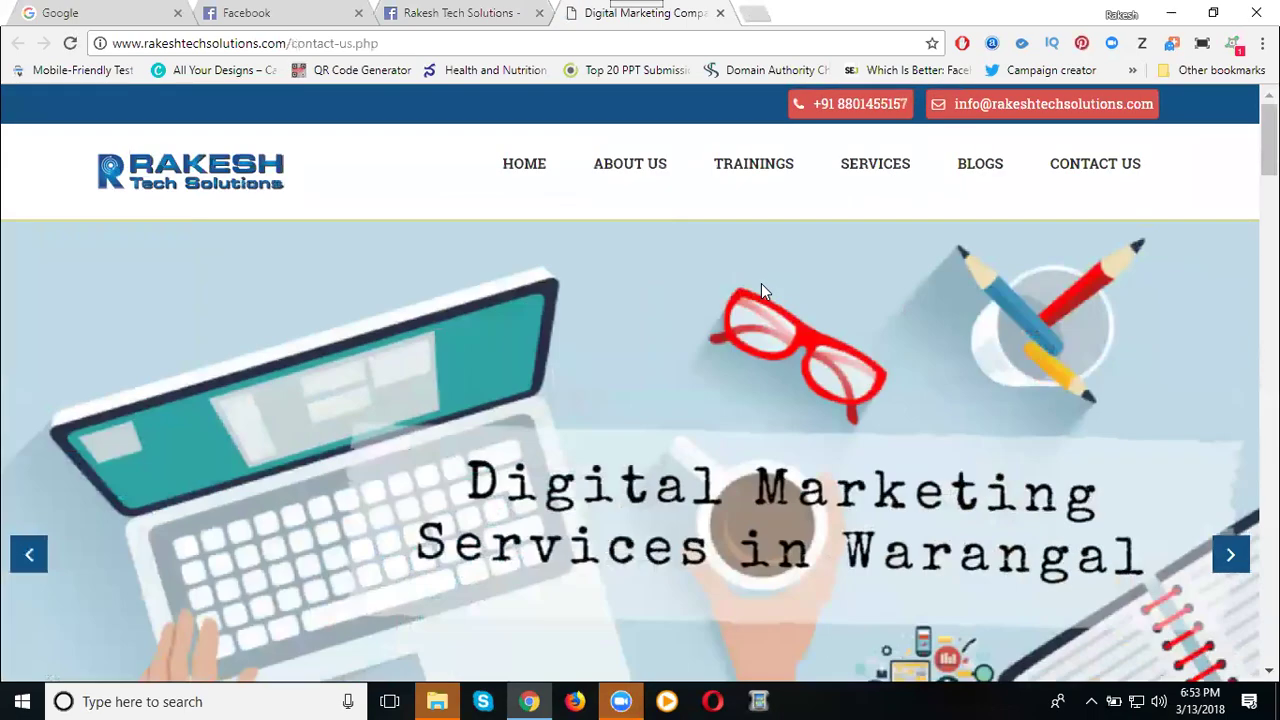
left_click(455, 14)
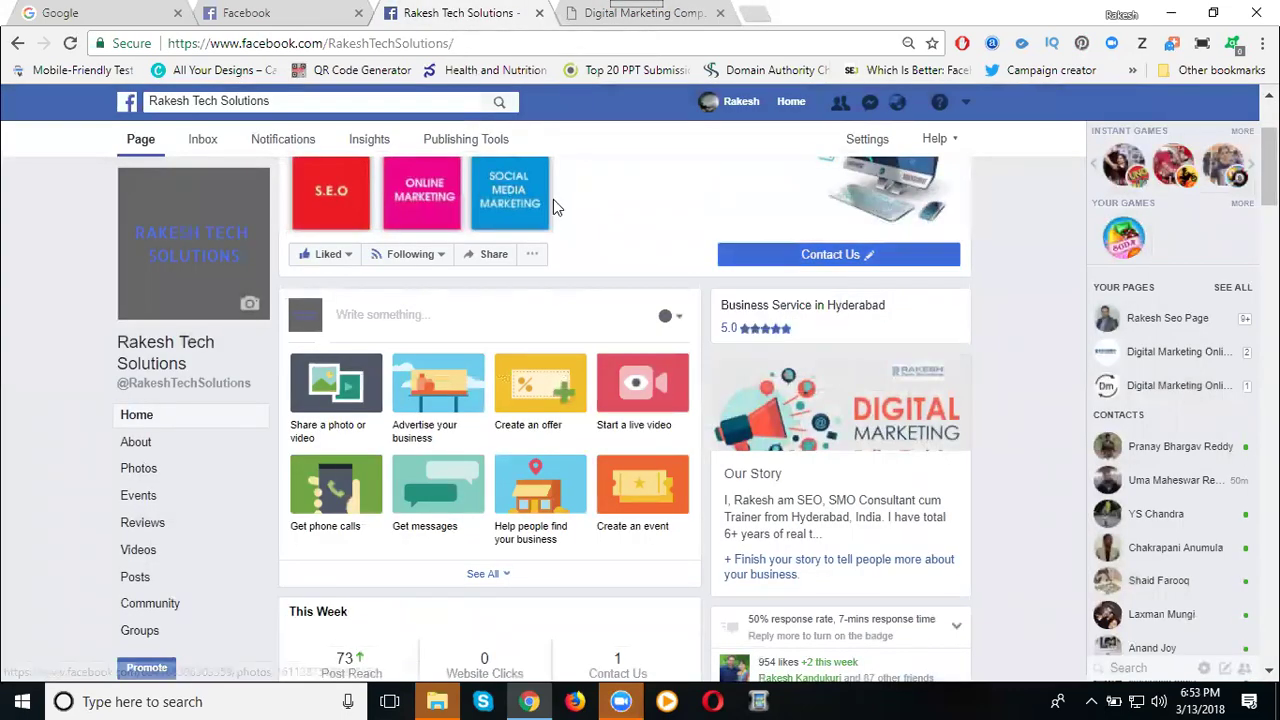
Start a Promote Website ad from the Page's About section.
scroll(551, 197, "down", 2)
scroll(549, 195, "down", 5)
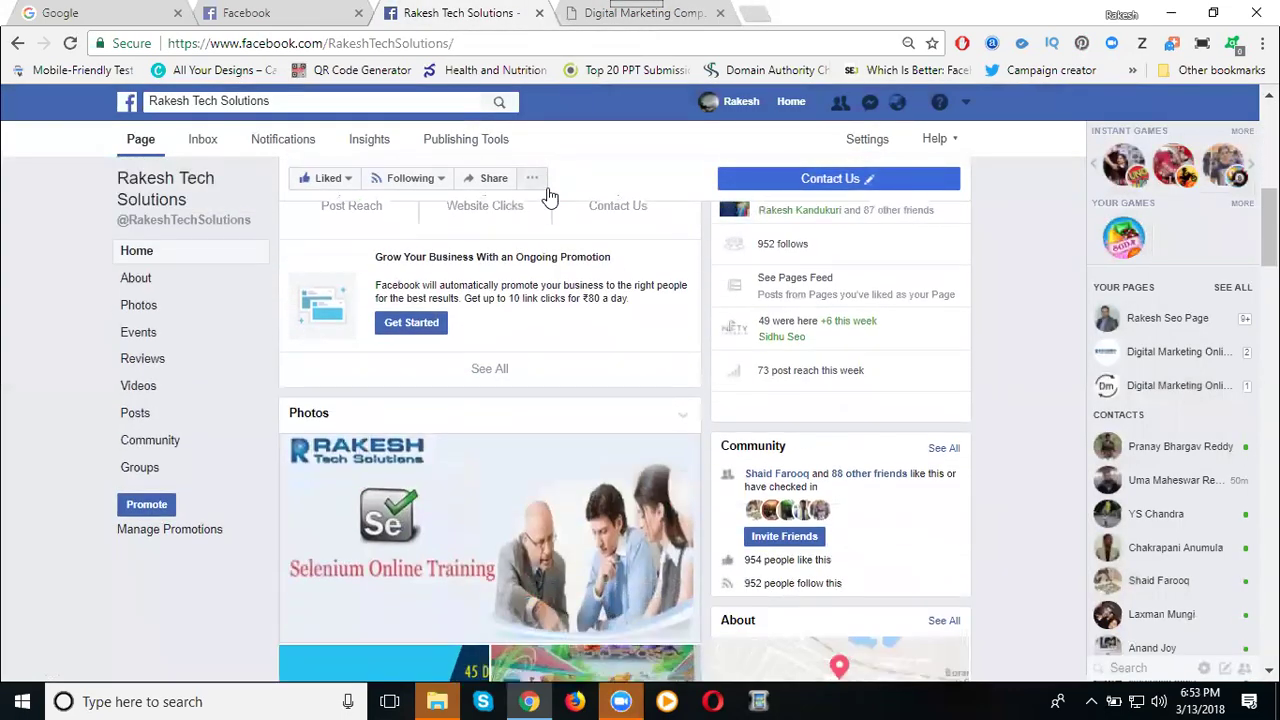
scroll(545, 199, "down", 2)
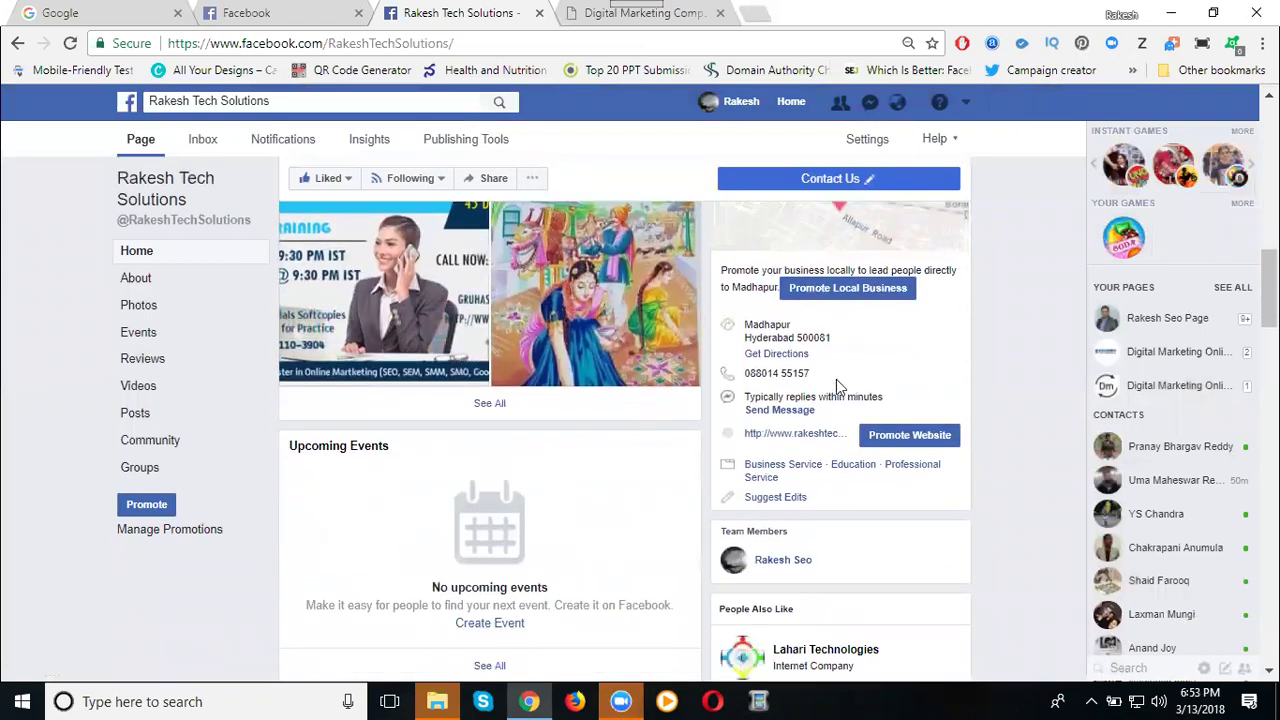
left_click(893, 440)
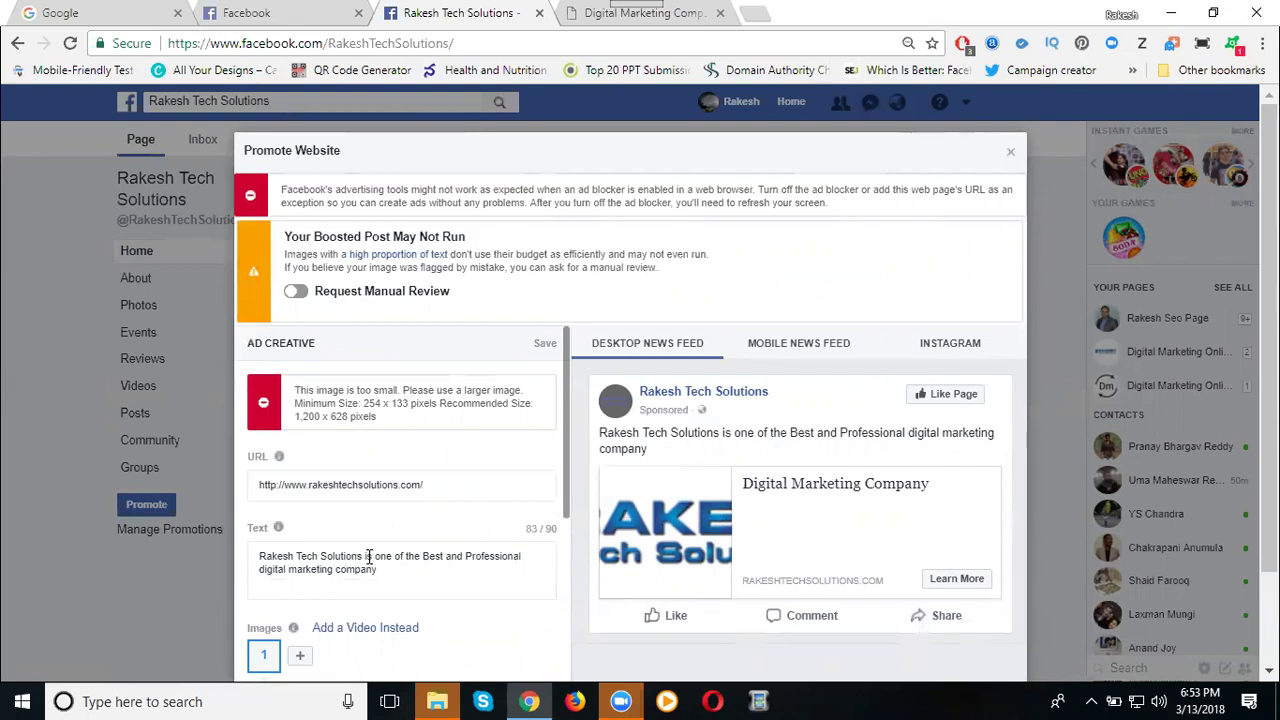
Delete part of the ad text, then undo to restore the original wording.
left_click_drag(365, 556, 391, 573)
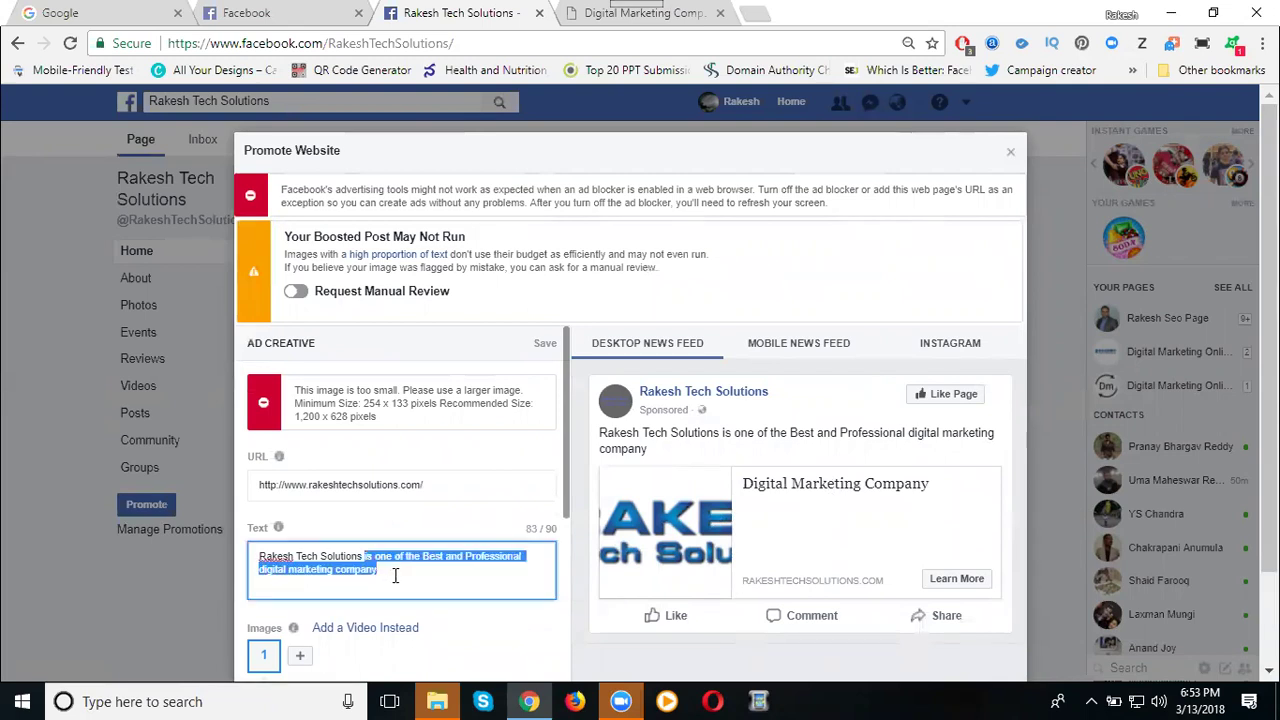
key("BackSpace")
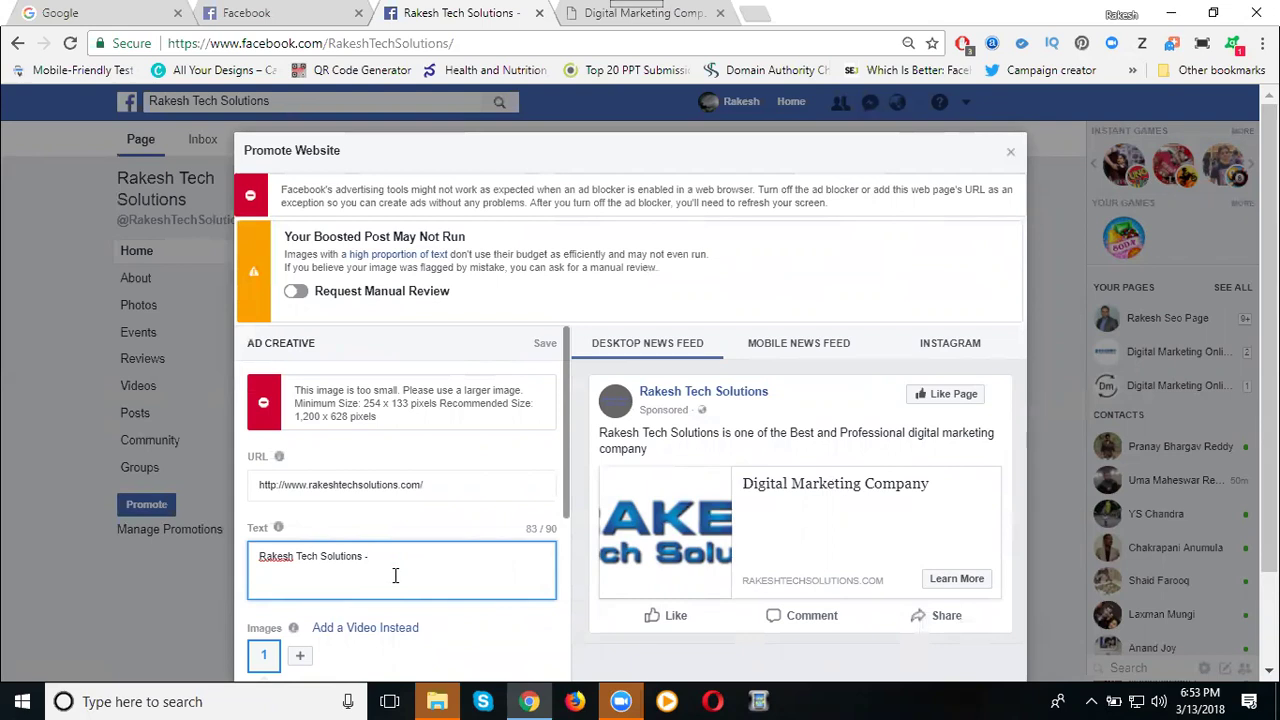
key("ctrl+z")
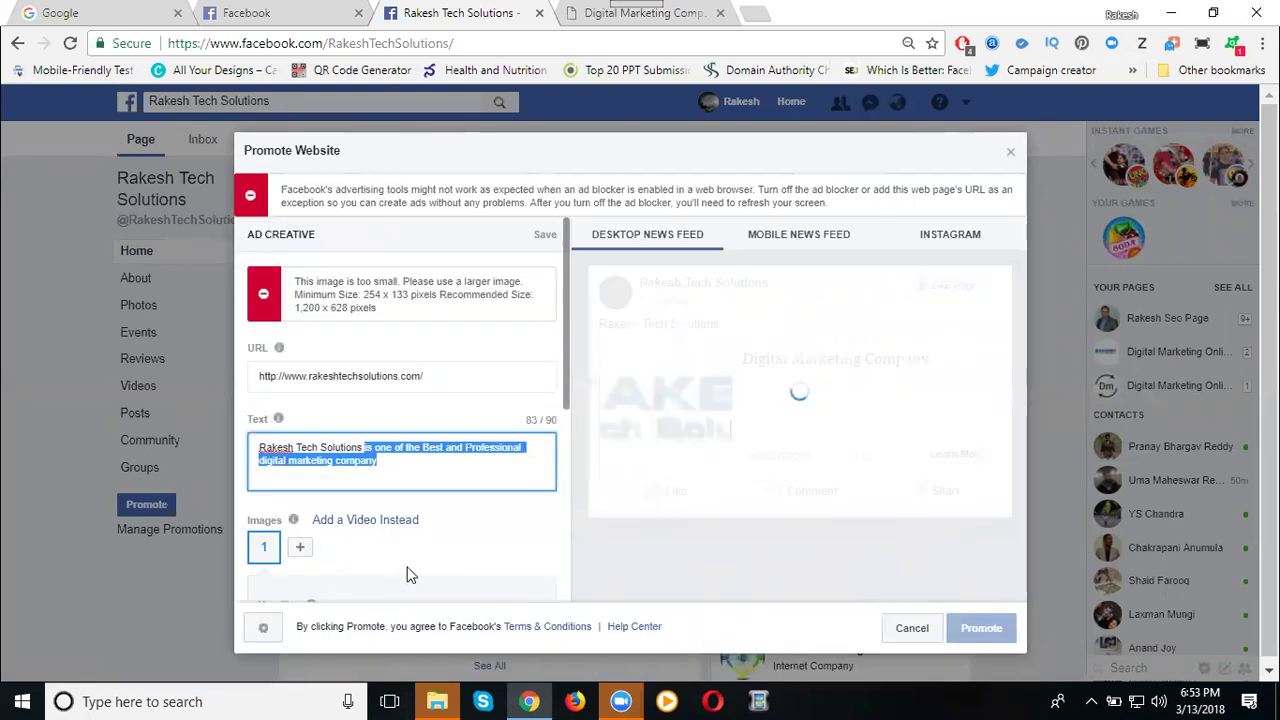
left_click(396, 462)
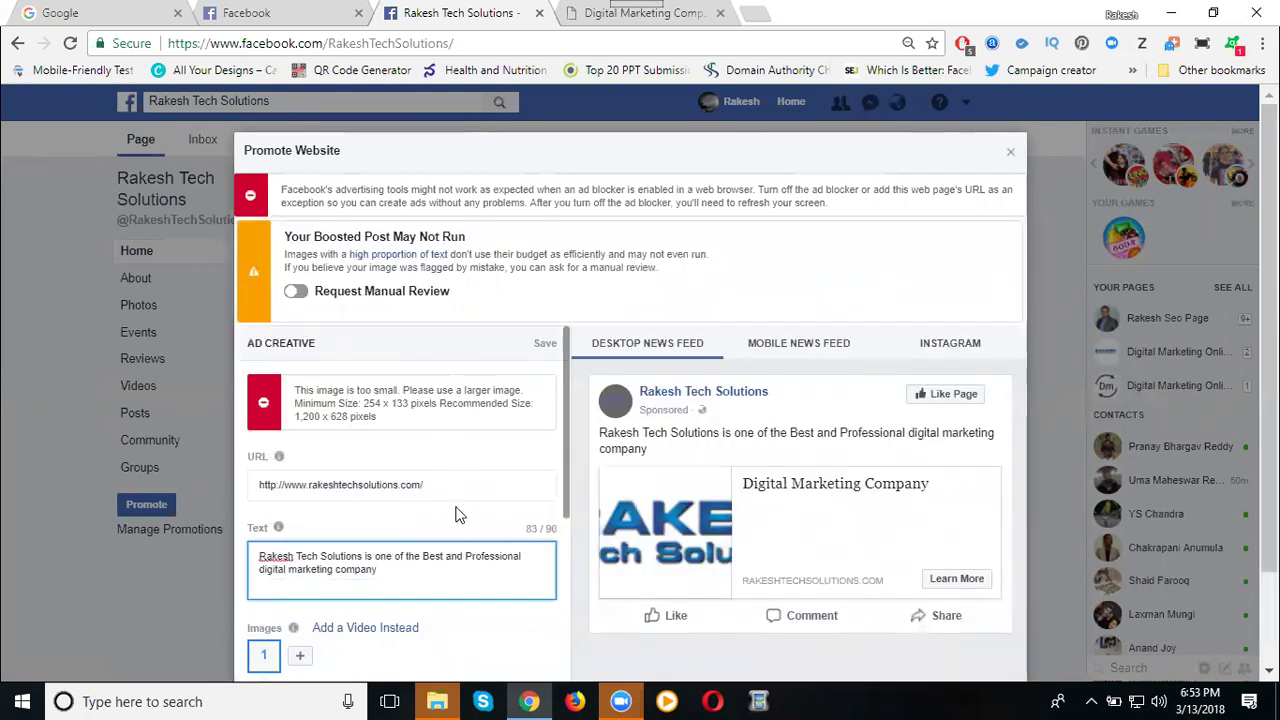
Replace the text after 'Best' with 'Digital Marketing Training And Services in Hyderabad' plus a phone number.
left_click_drag(446, 557, 461, 598)
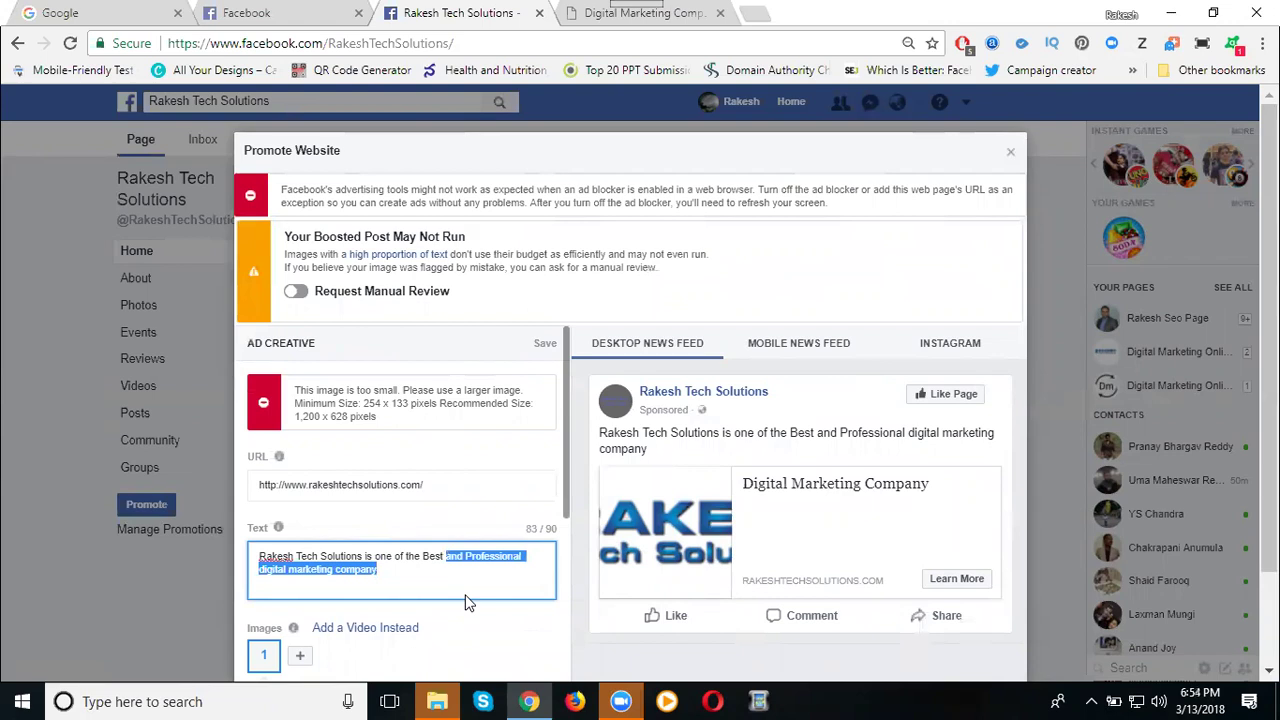
type("Di")
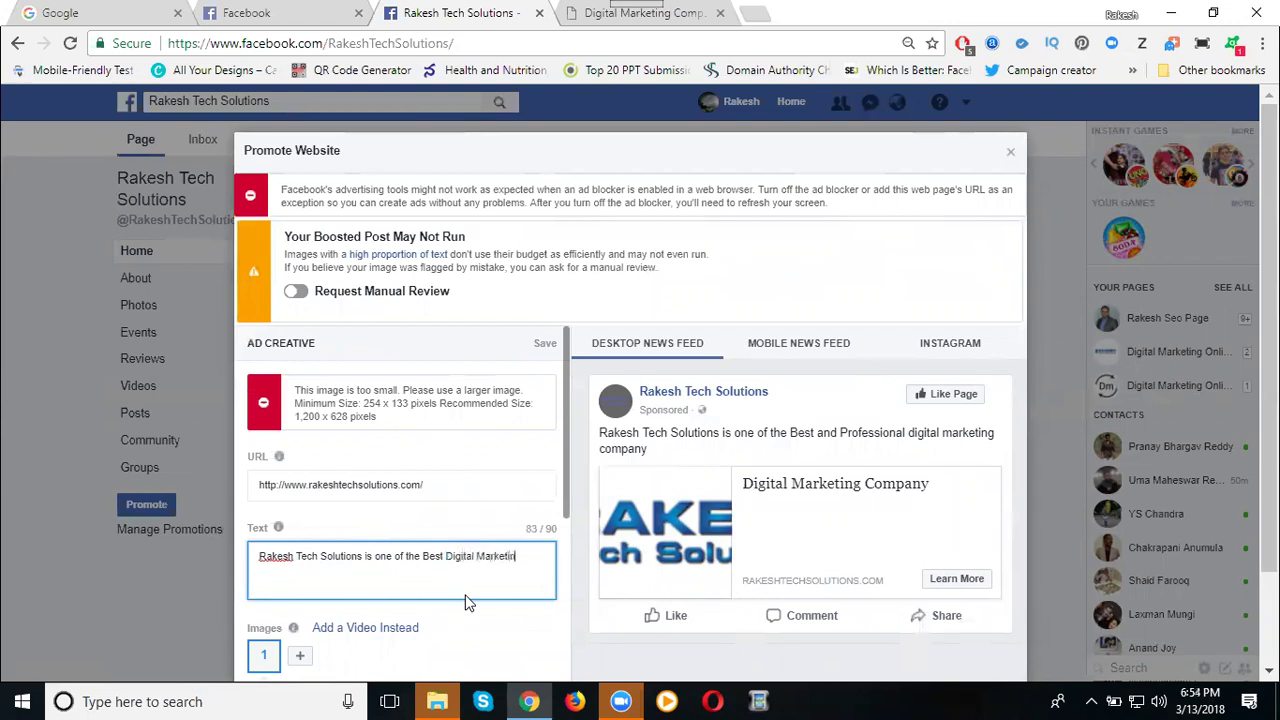
type("ing And")
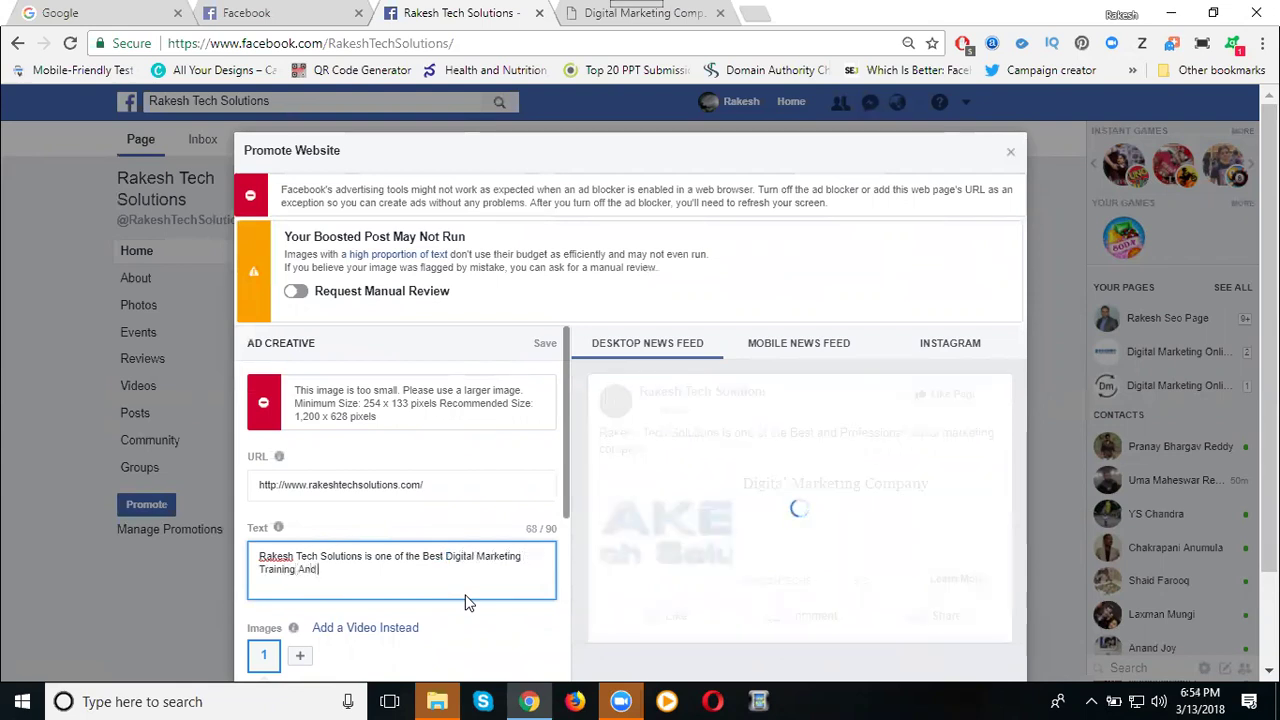
type(" Serv")
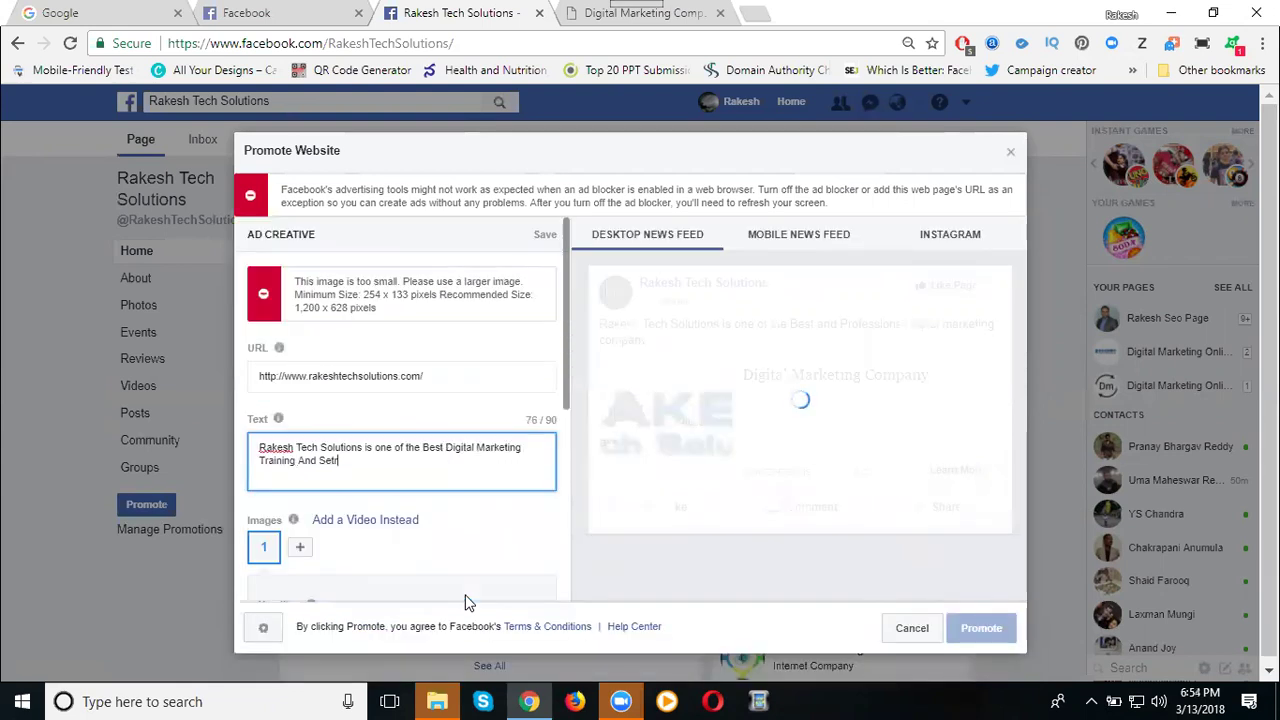
key("BackSpace")
key("BackSpace")
type("rvi")
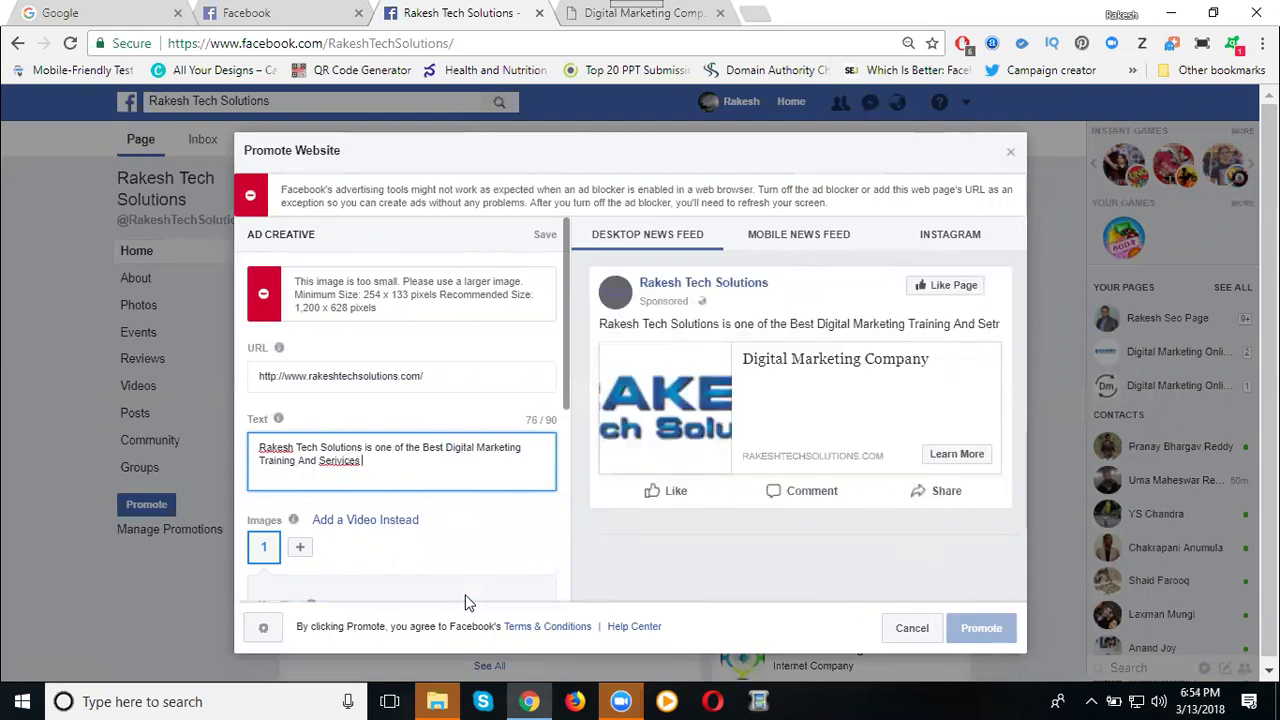
type("ces in")
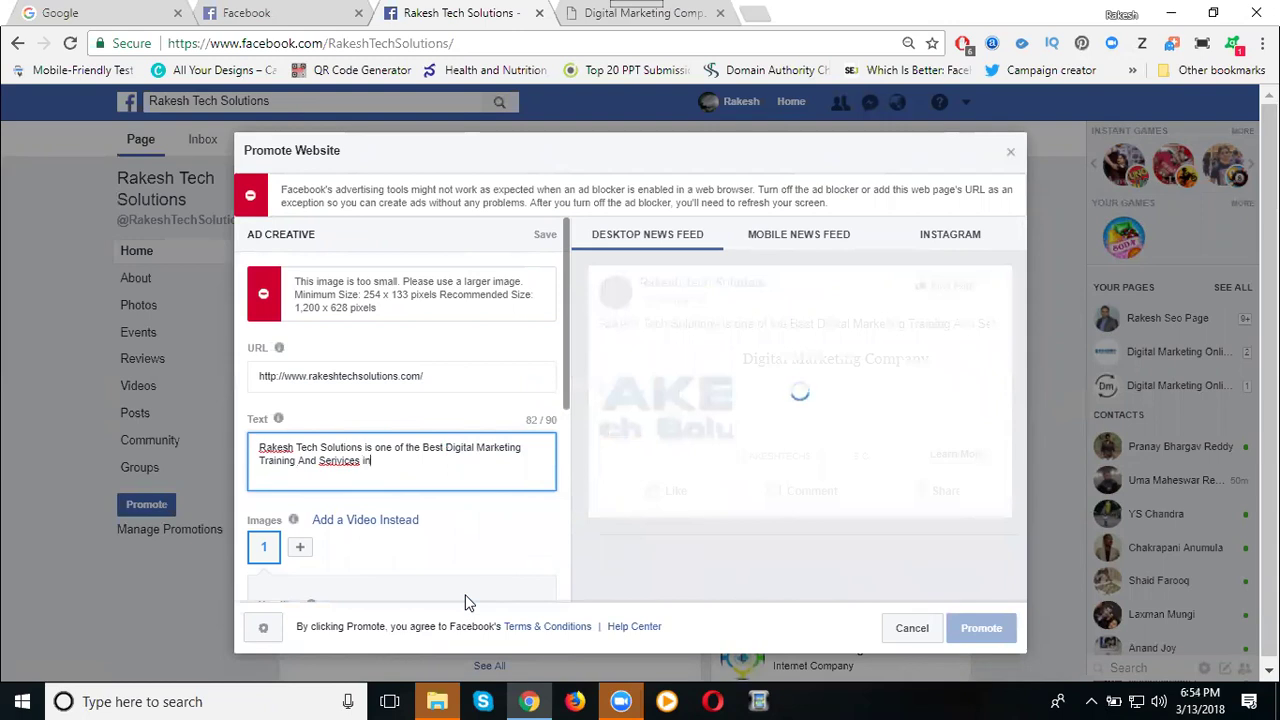
type(" Hyderabad -")
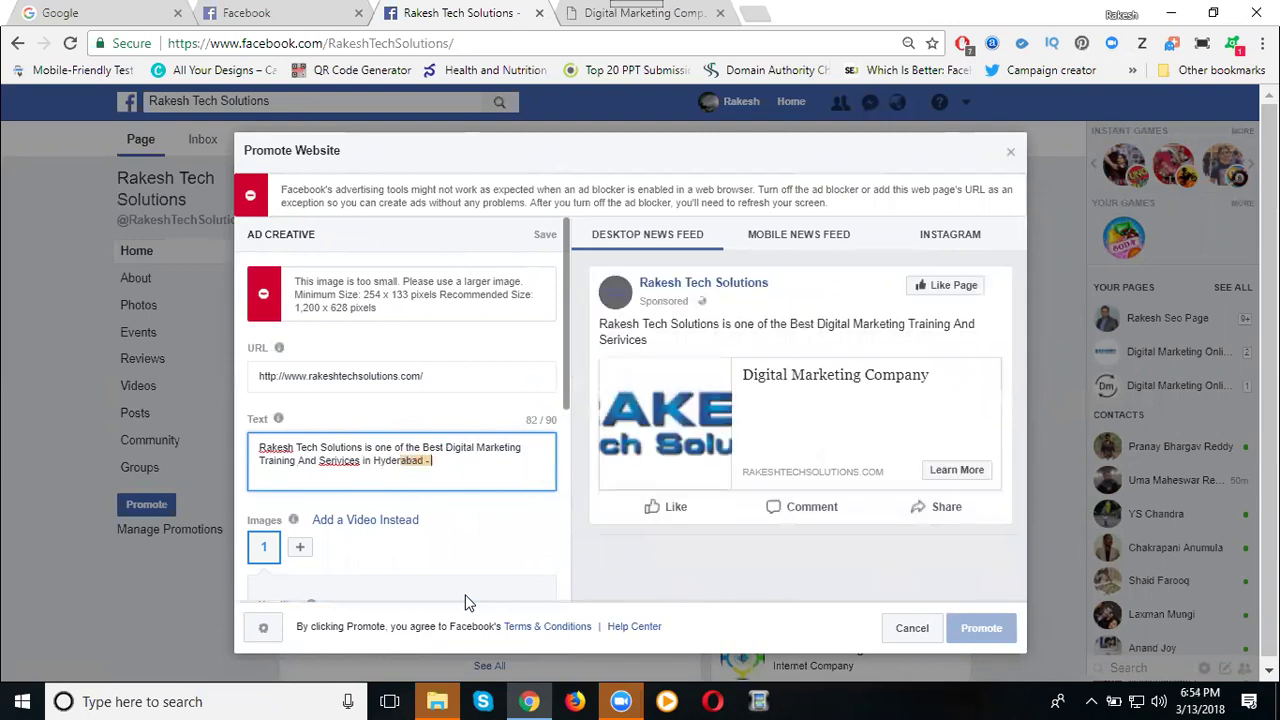
type(" 500")
type("1455157")
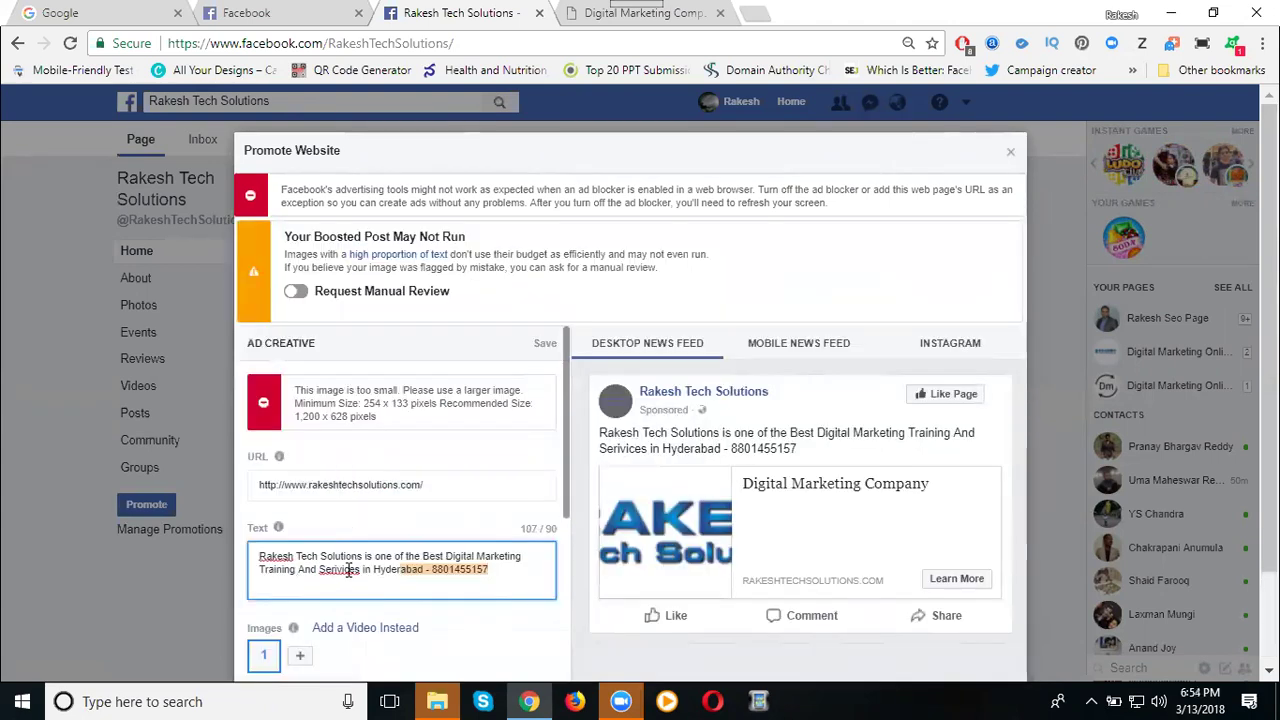
Delete 'And Serivices' and 'in Hyderabad' from the ad text, bringing it to 80/90 characters.
left_click_drag(348, 569, 358, 574)
double_click(332, 571)
key("BackSpace")
key("BackSpace")
key("BackSpace")
key("BackSpace")
key("BackSpace")
key("BackSpace")
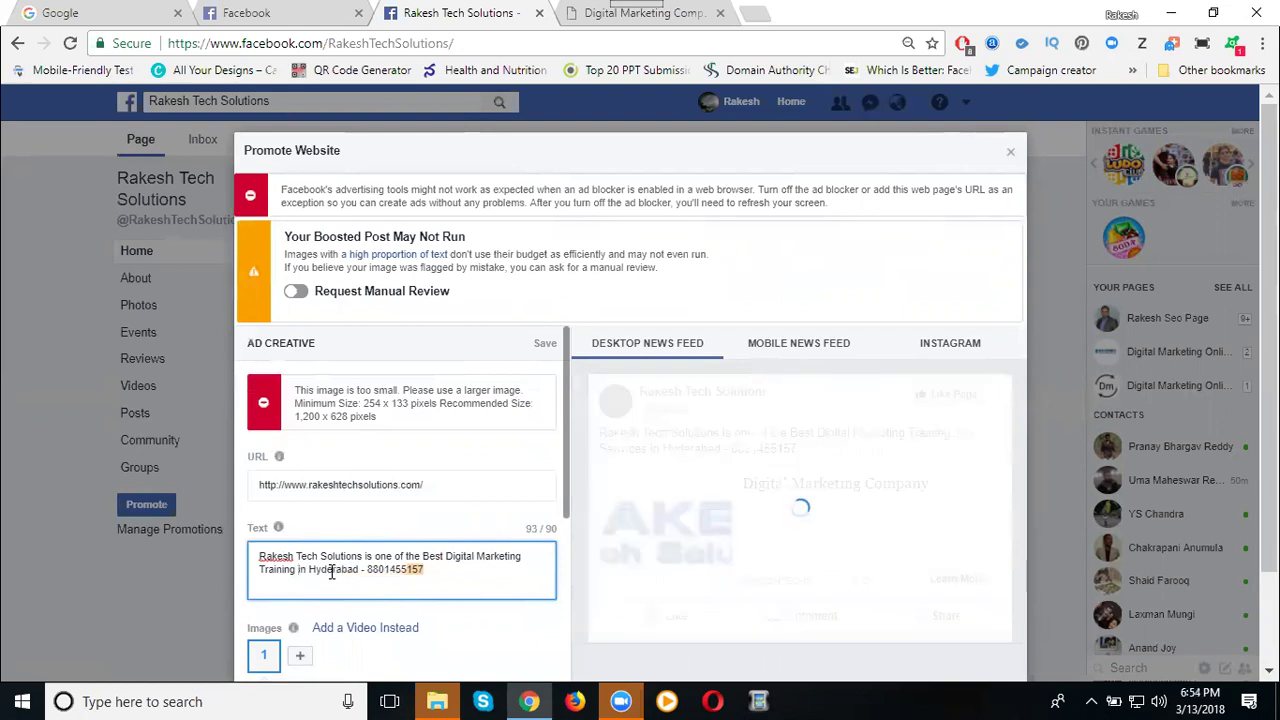
double_click(332, 570)
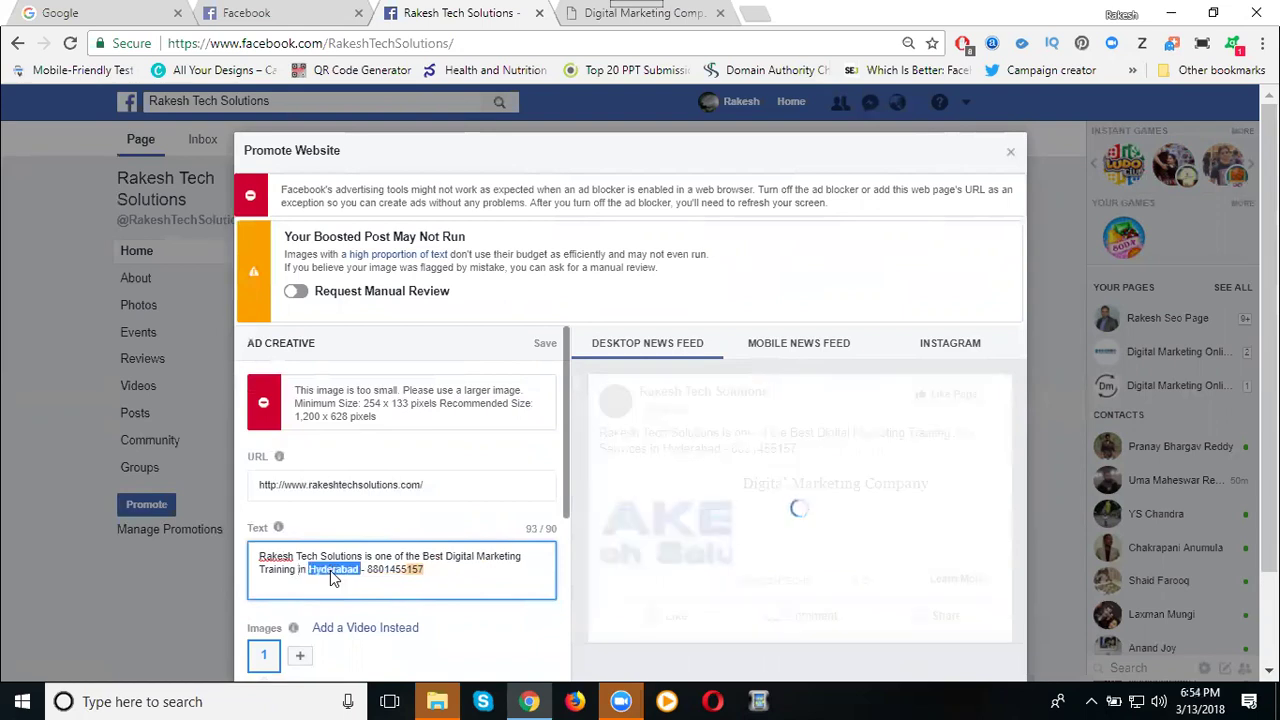
key("BackSpace")
key("BackSpace")
key("BackSpace")
key("BackSpace")
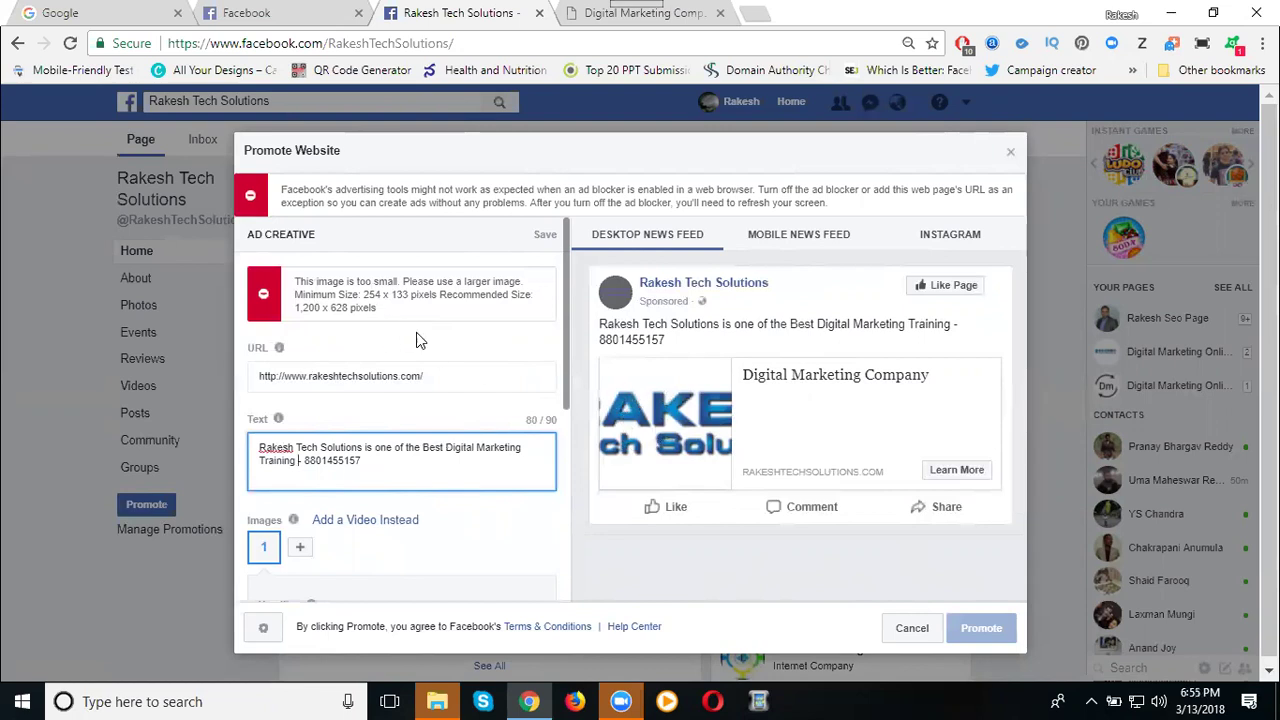
Upload the digital marketing training image from the computer as the ad image and confirm it.
scroll(422, 345, "down", 2)
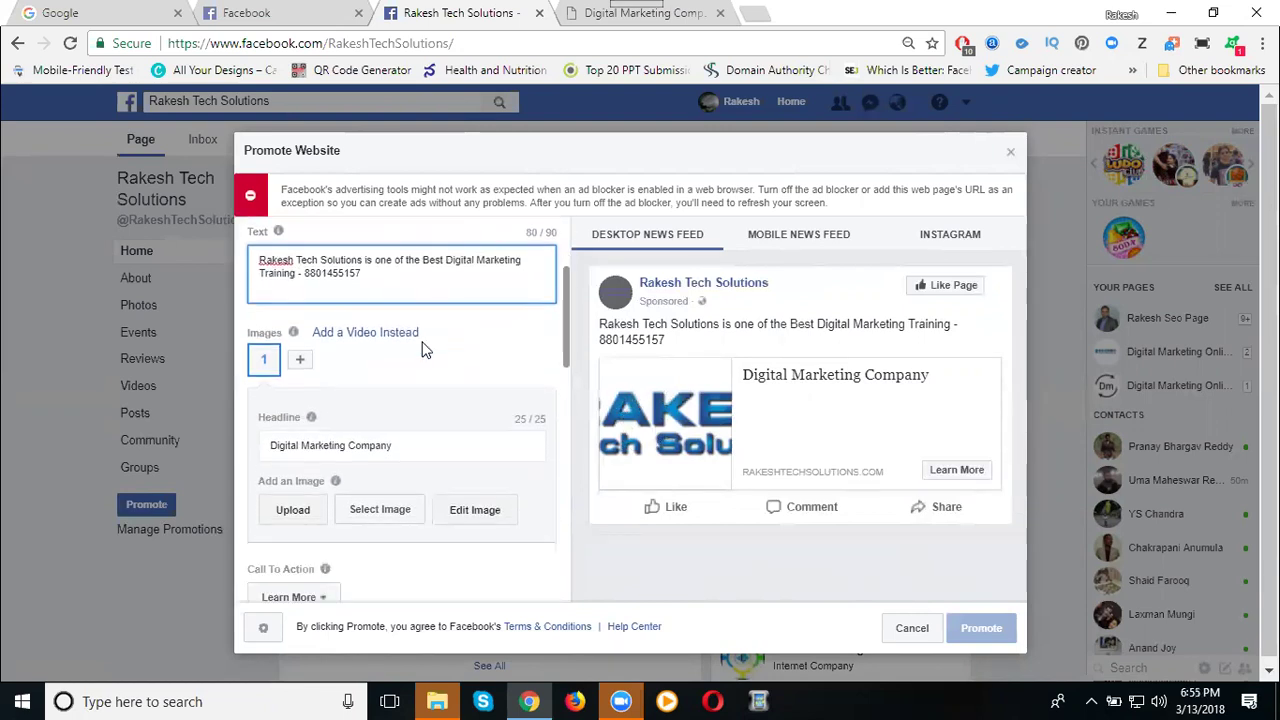
scroll(375, 340, "up", 1)
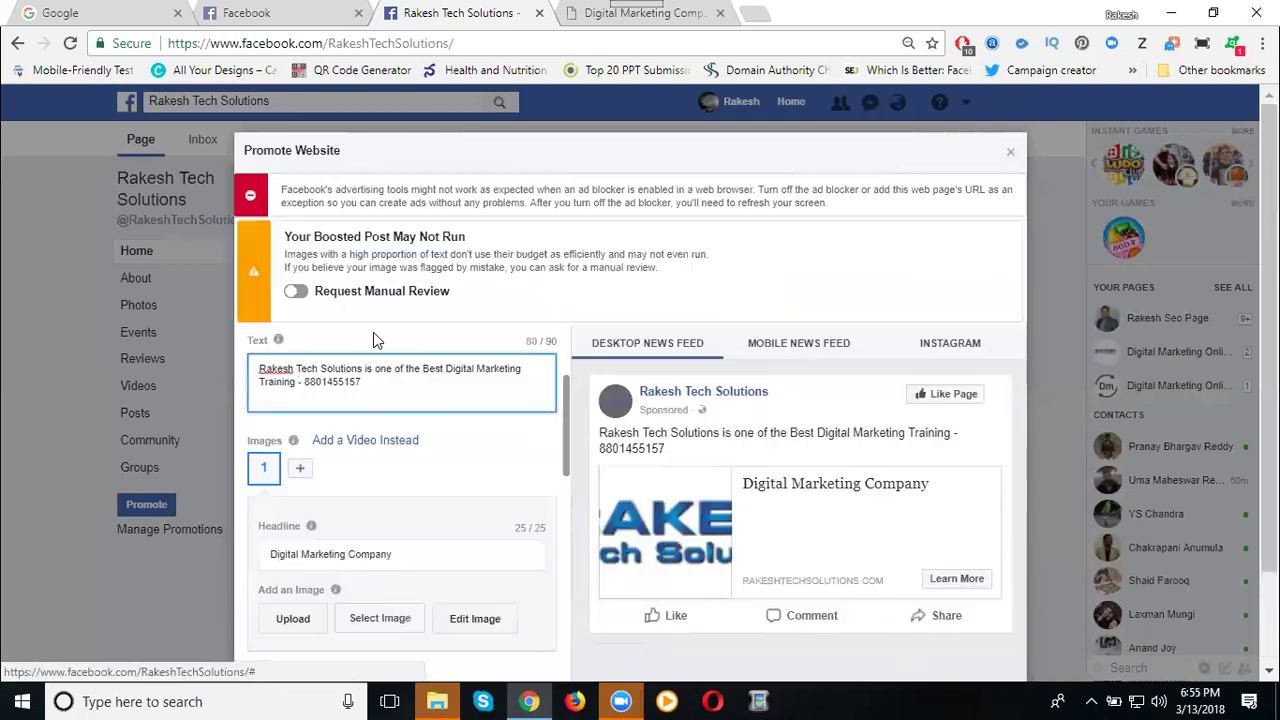
scroll(403, 366, "down", 3)
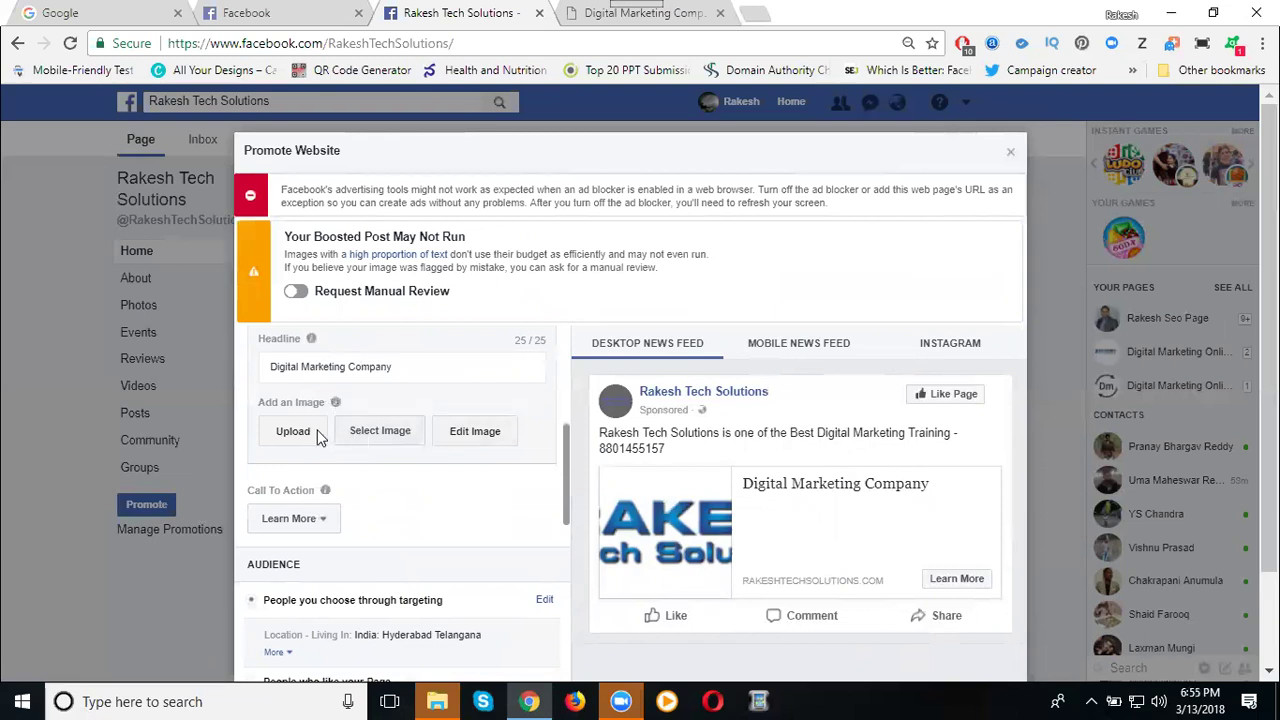
left_click(378, 439)
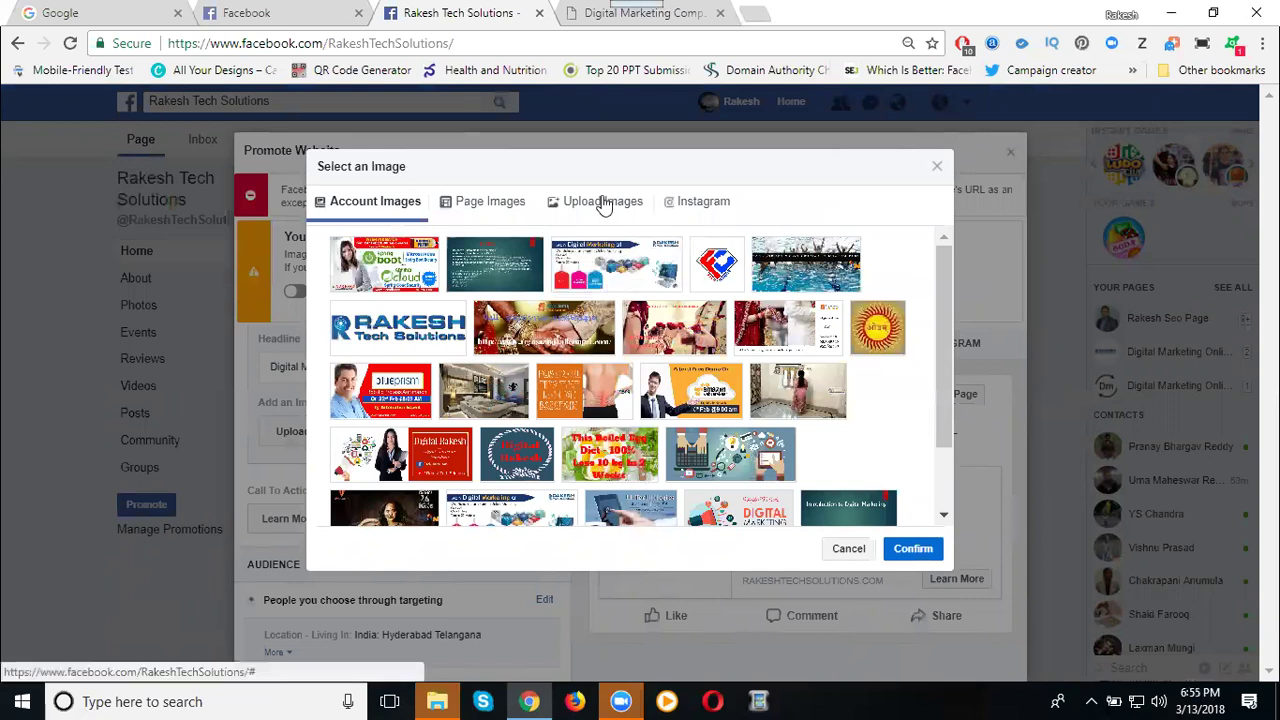
left_click(604, 203)
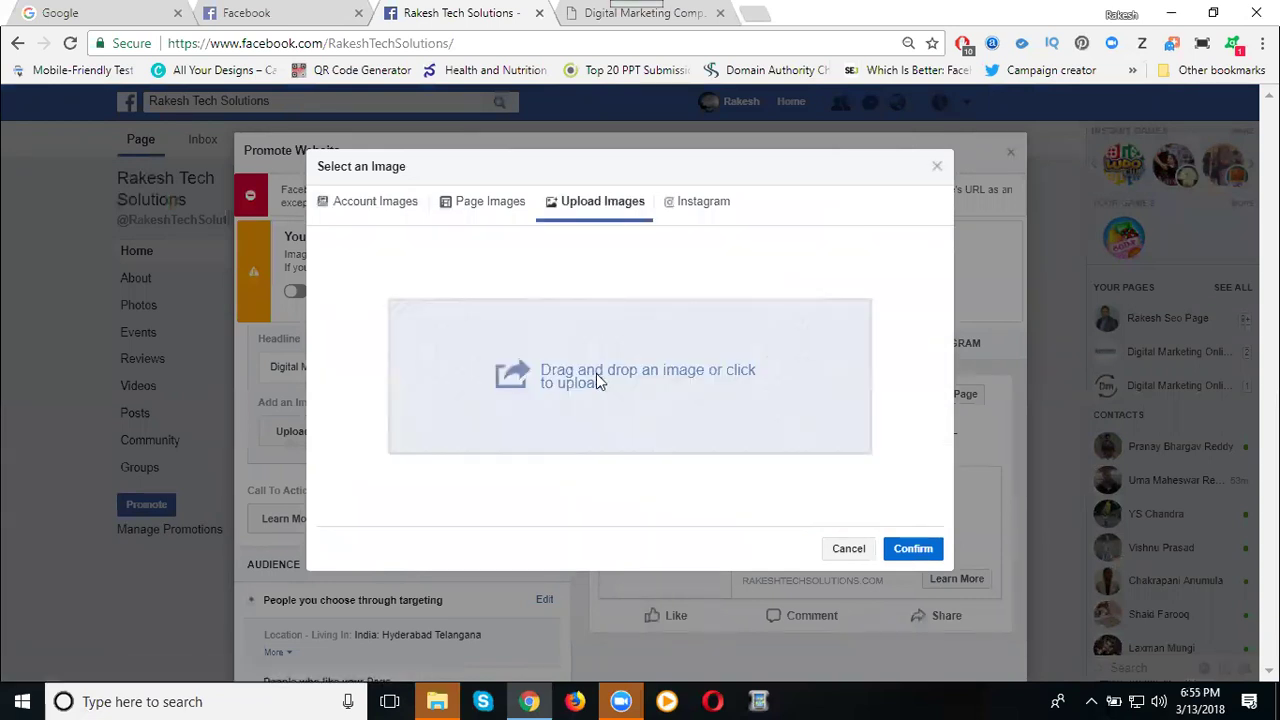
left_click(516, 373)
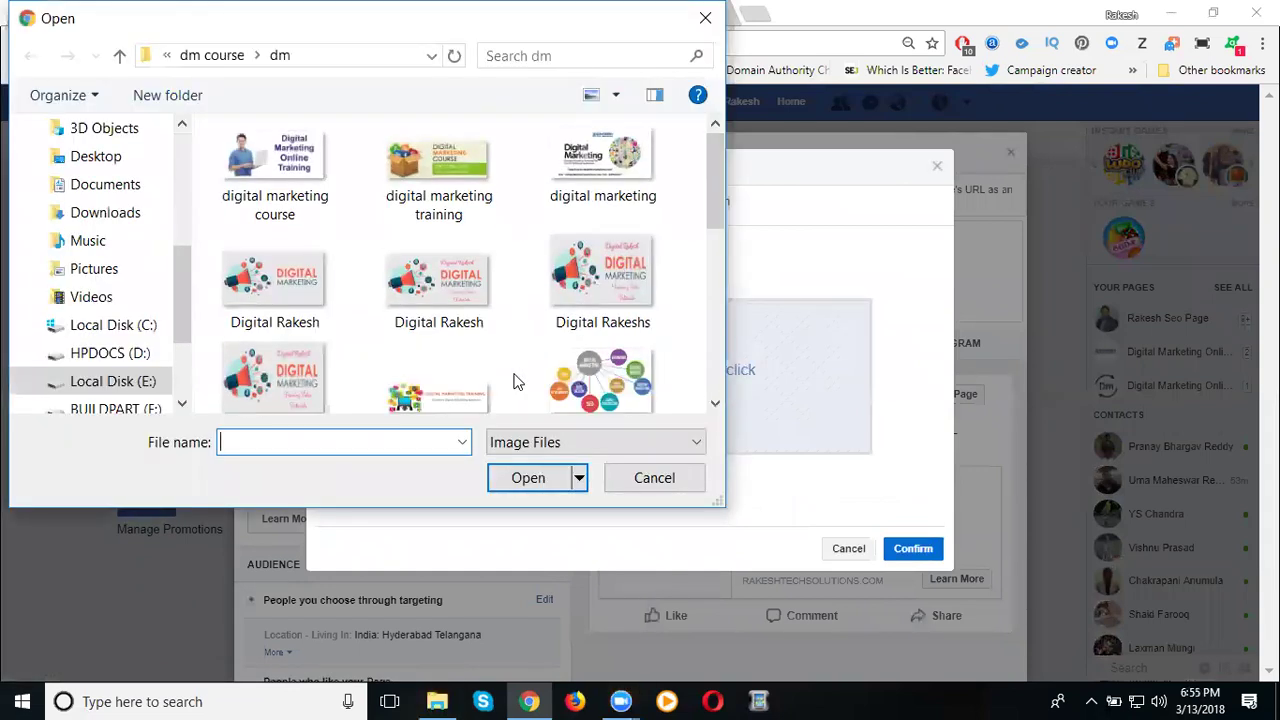
double_click(450, 175)
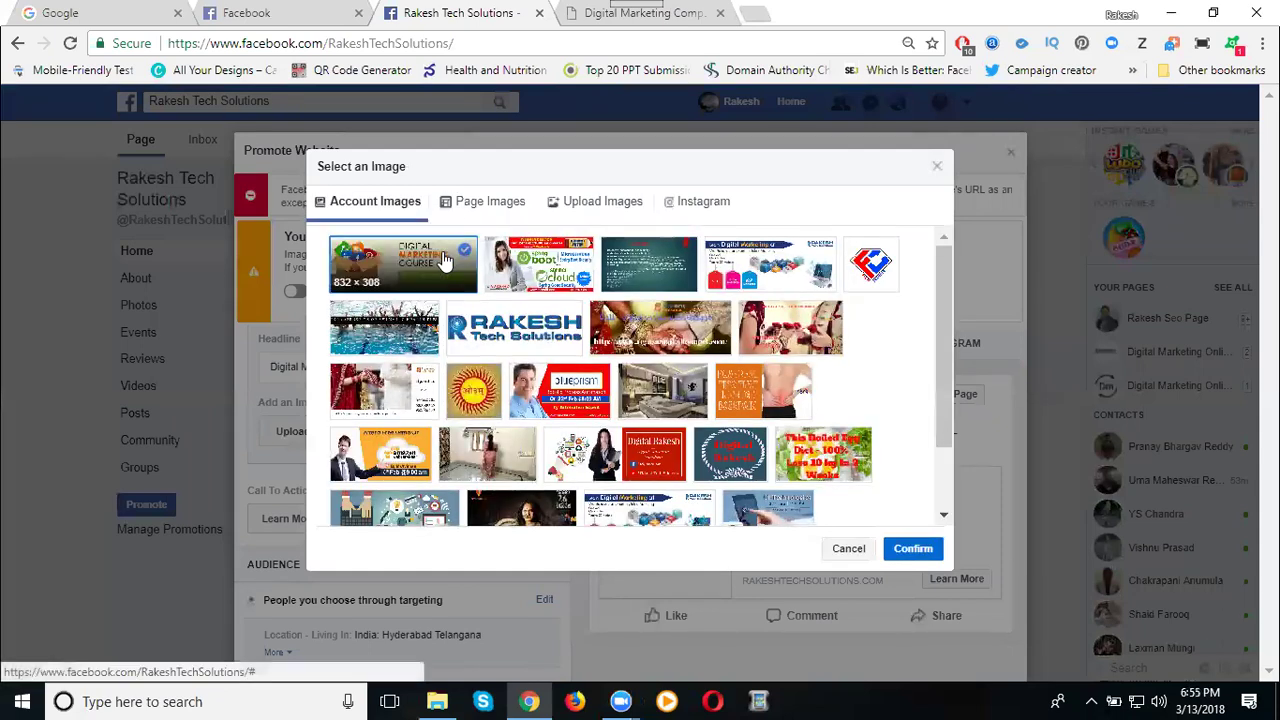
left_click(913, 548)
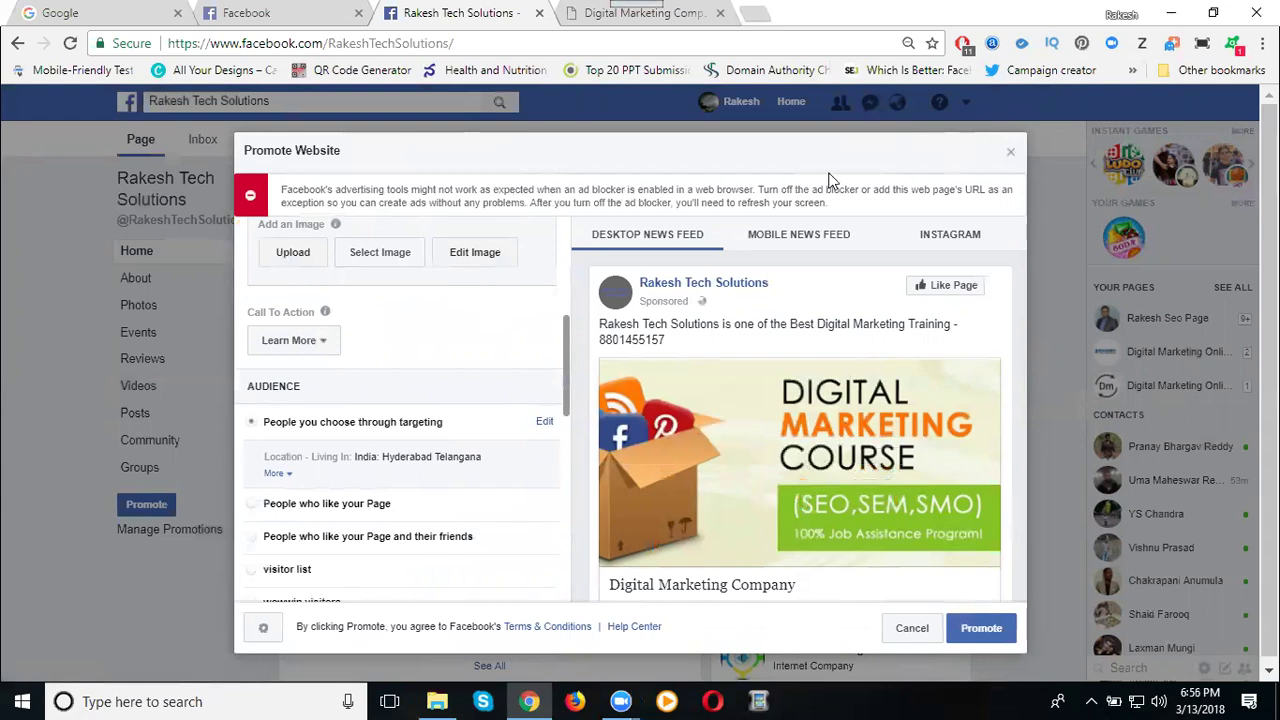
Pause AdBlock on all sites and review the Promote Website form.
left_click(965, 47)
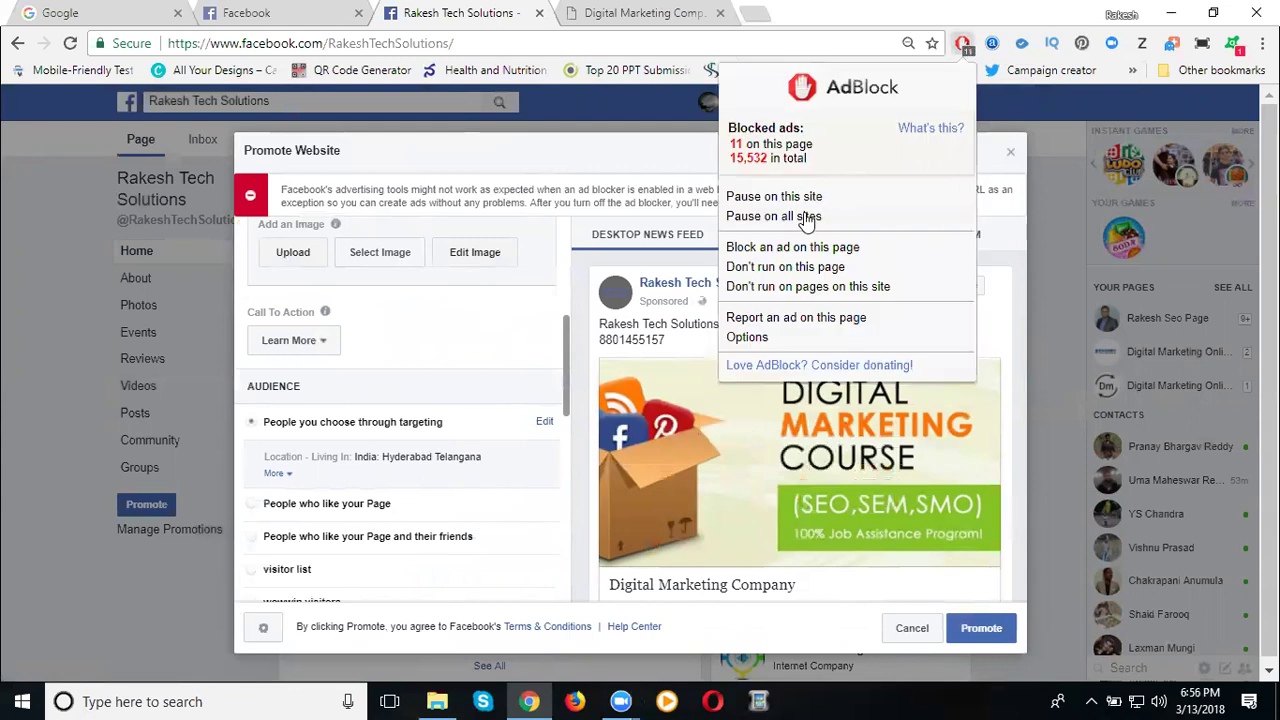
left_click(806, 216)
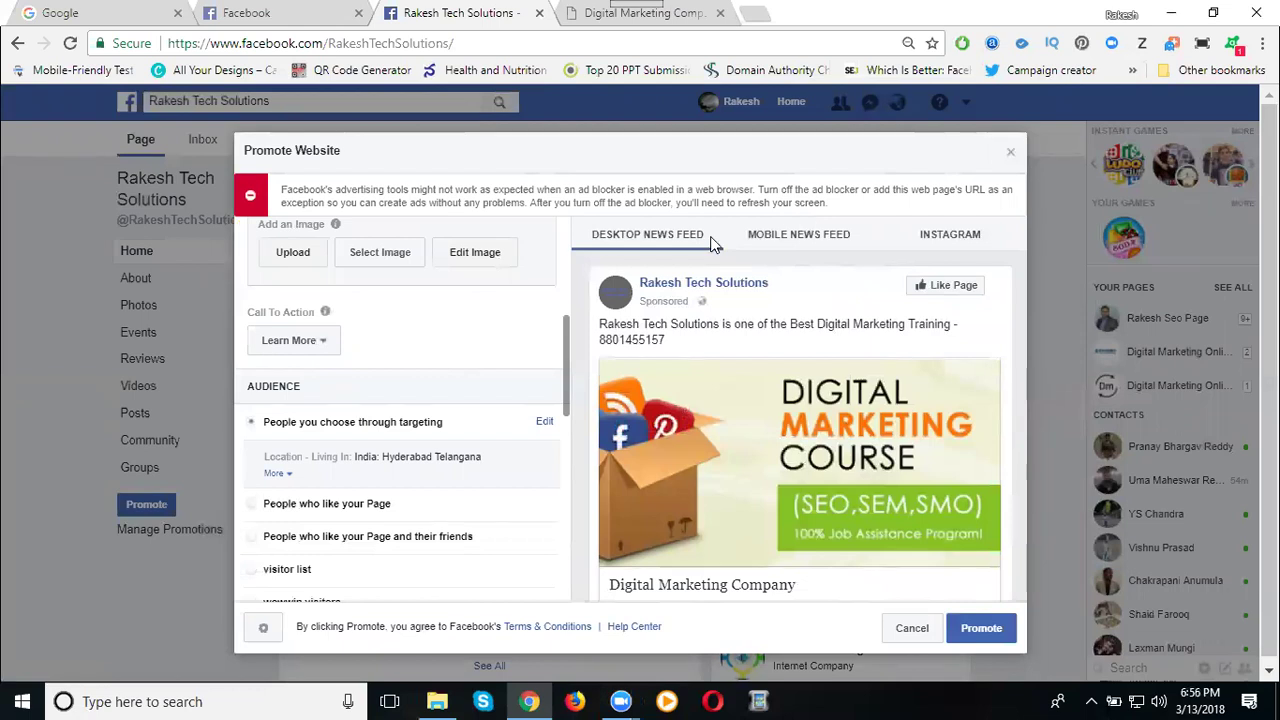
scroll(444, 345, "up", 2)
scroll(444, 345, "up", 3)
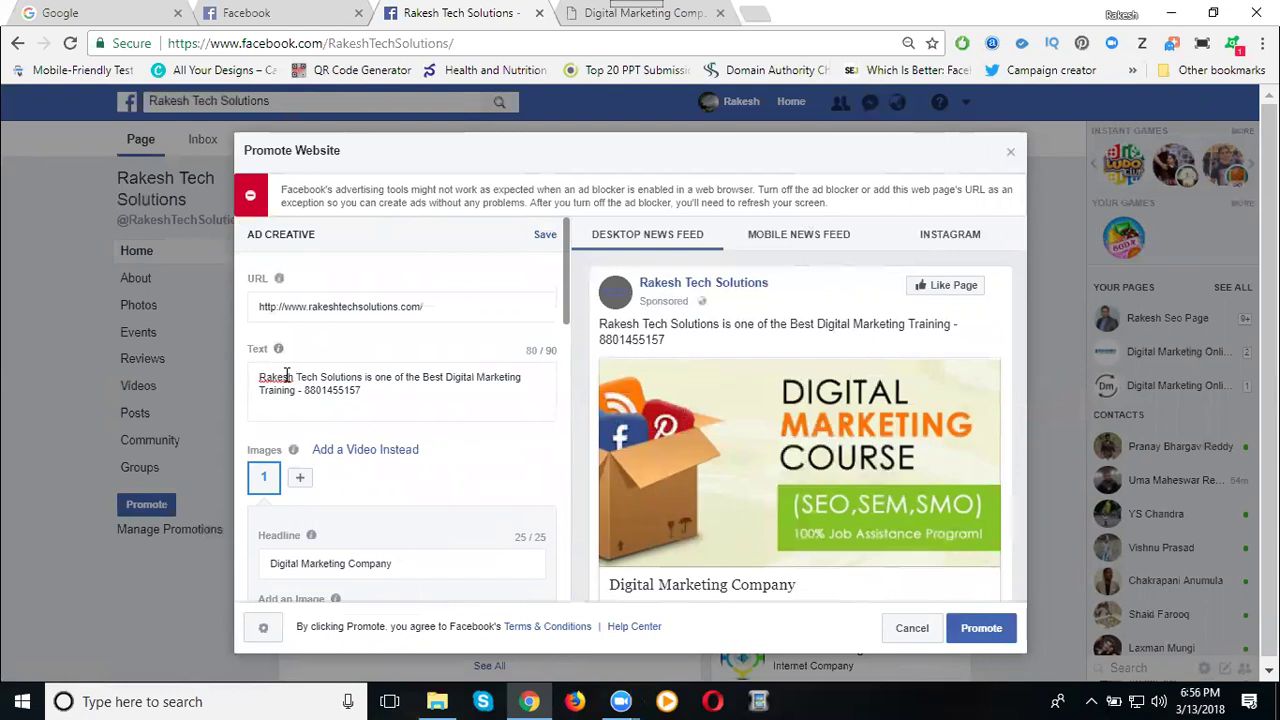
scroll(293, 400, "down", 2)
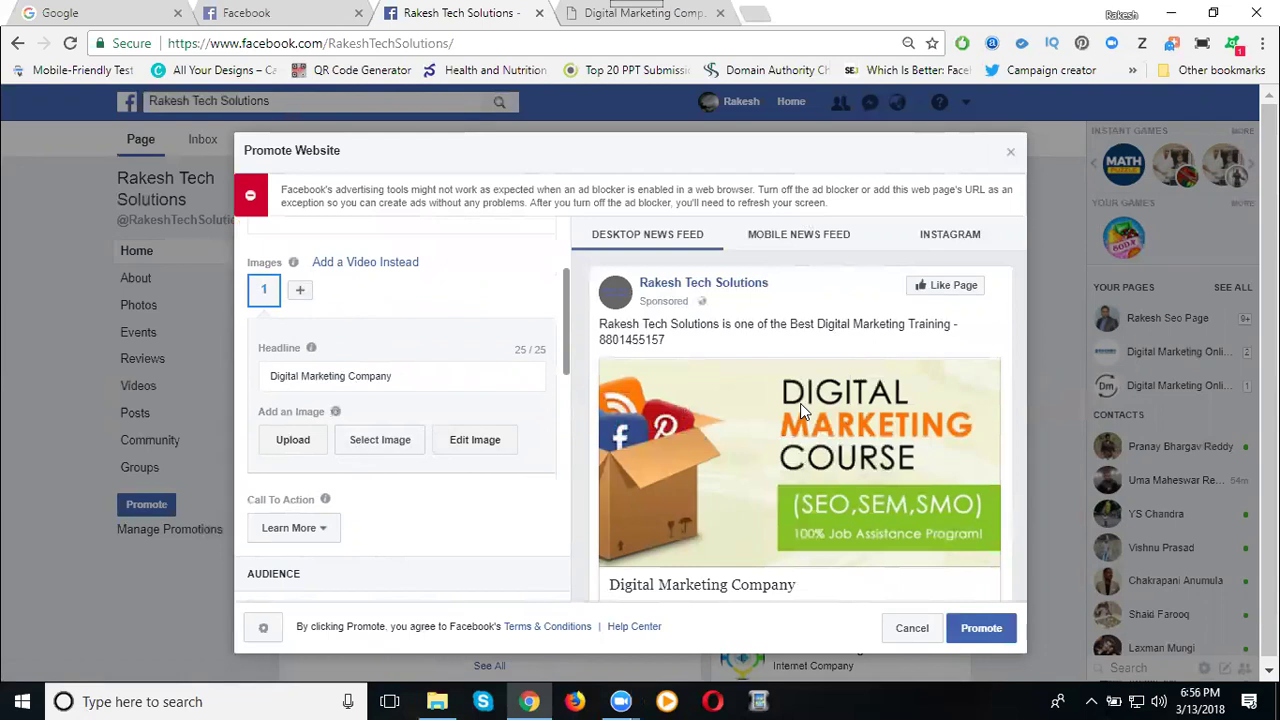
scroll(486, 420, "down", 1)
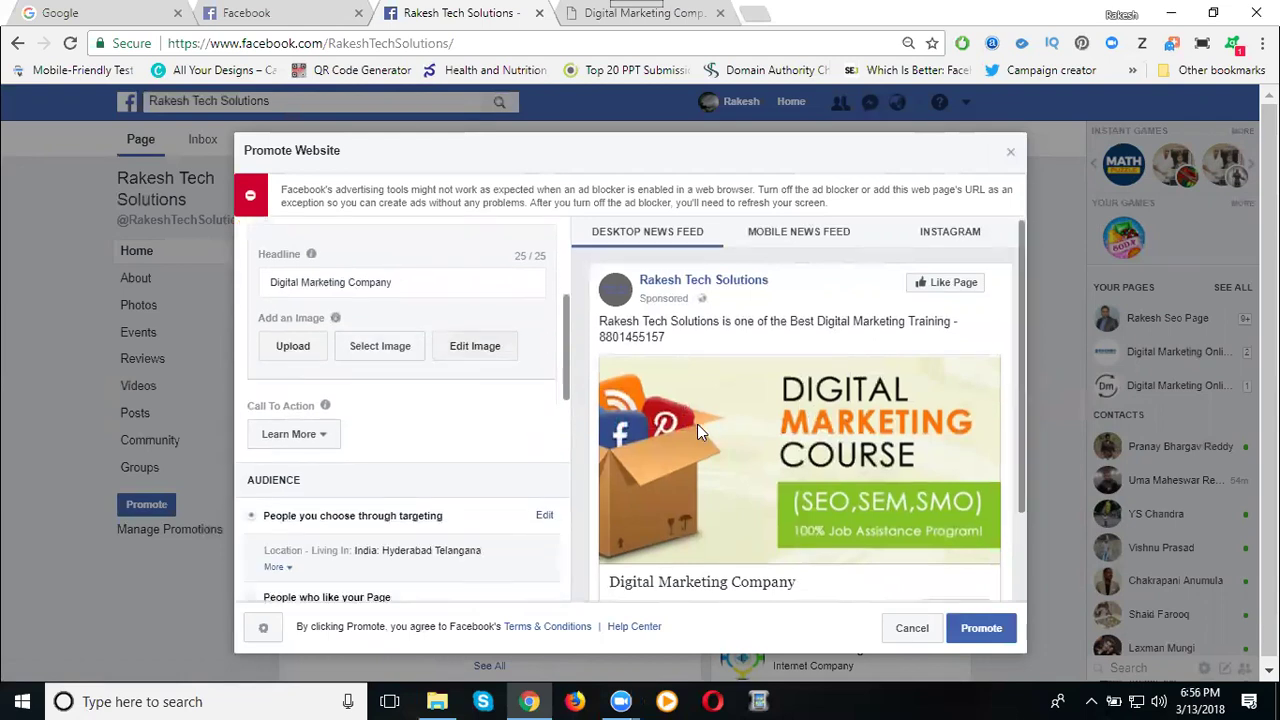
scroll(697, 424, "down", 1)
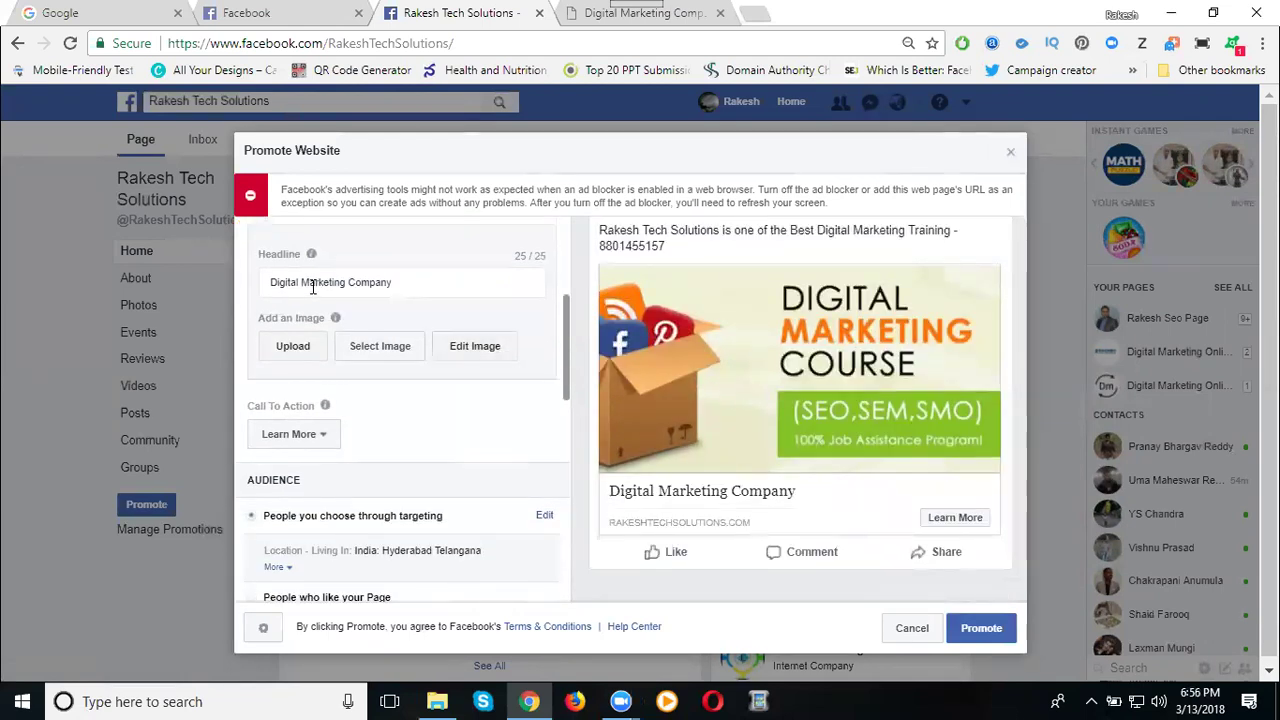
Replace 'Company' in the headline so it reads 'Digital Marketing Couse'.
double_click(368, 284)
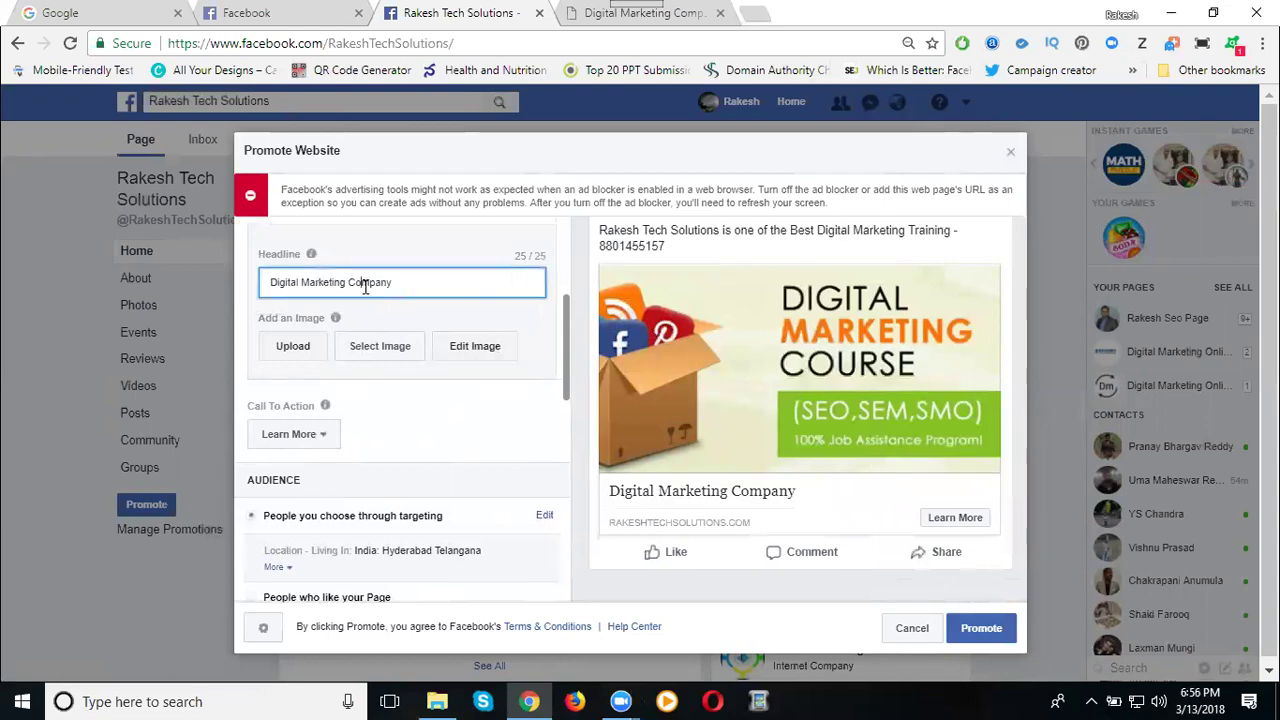
type("X")
Set the call to action to Contact Us and check the website's contactus page in the other tab.
left_click(293, 434)
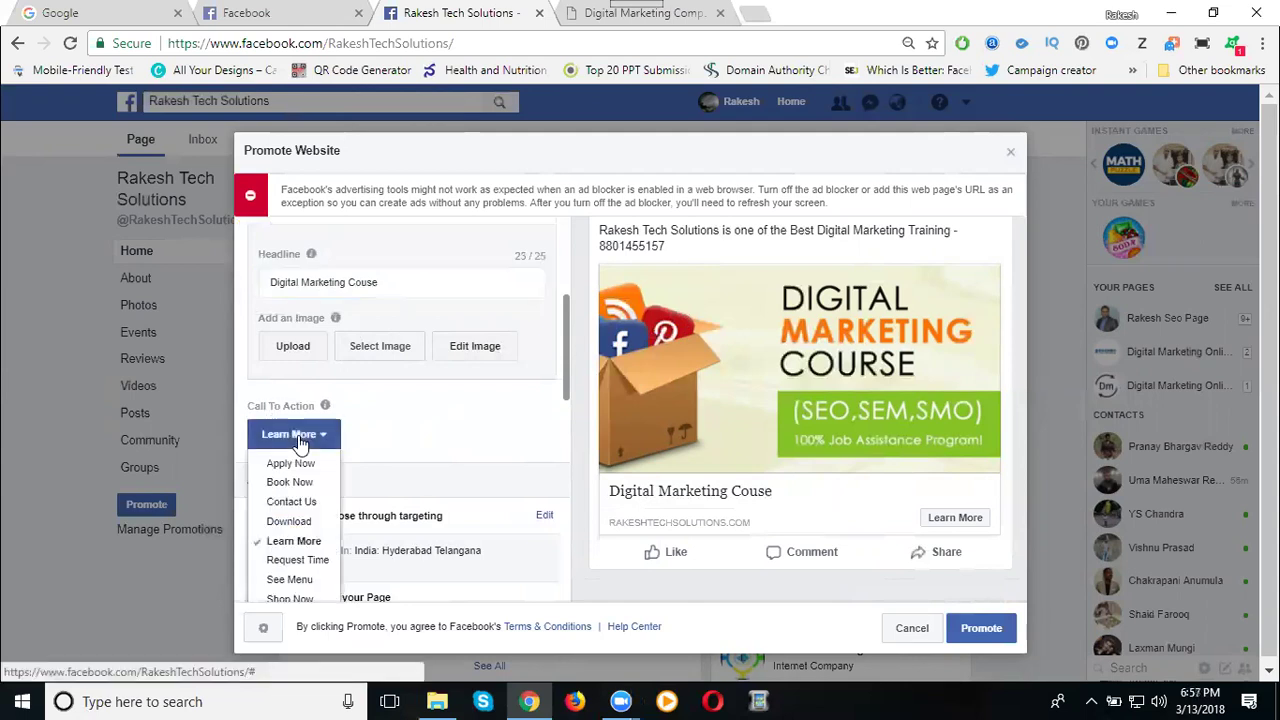
left_click(289, 505)
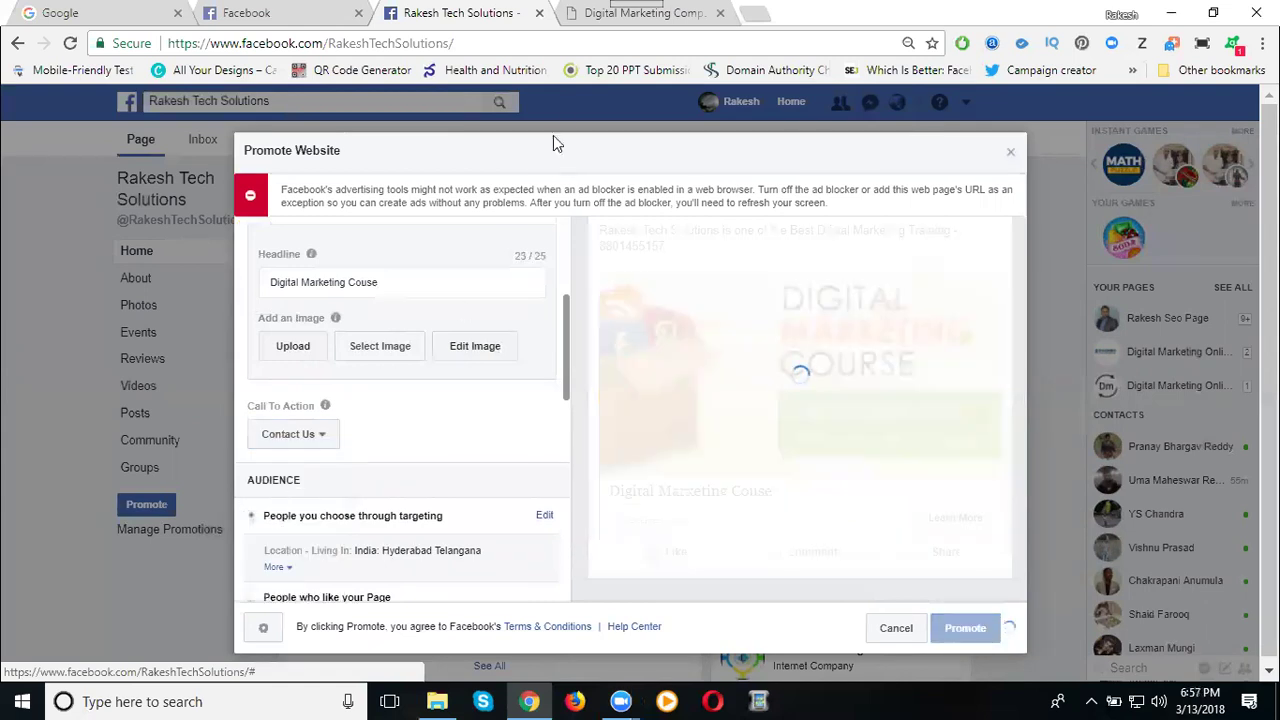
left_click(630, 13)
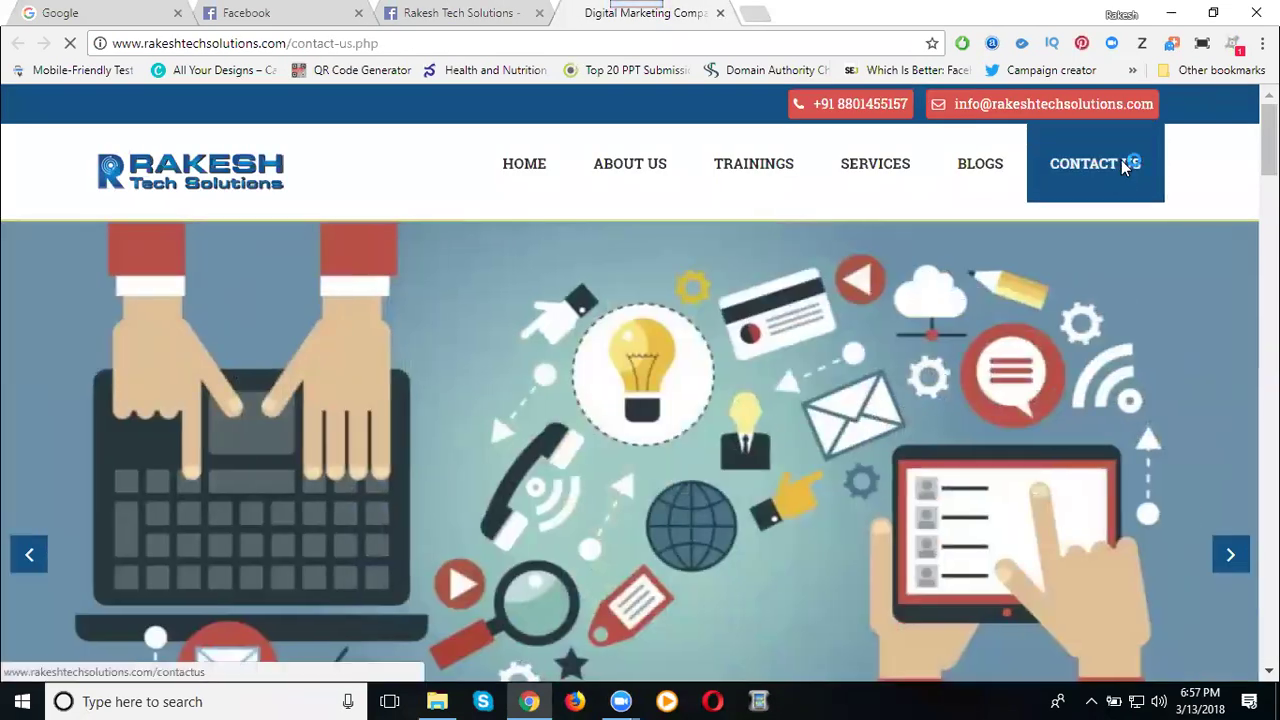
left_click(1120, 163)
left_click(489, 46)
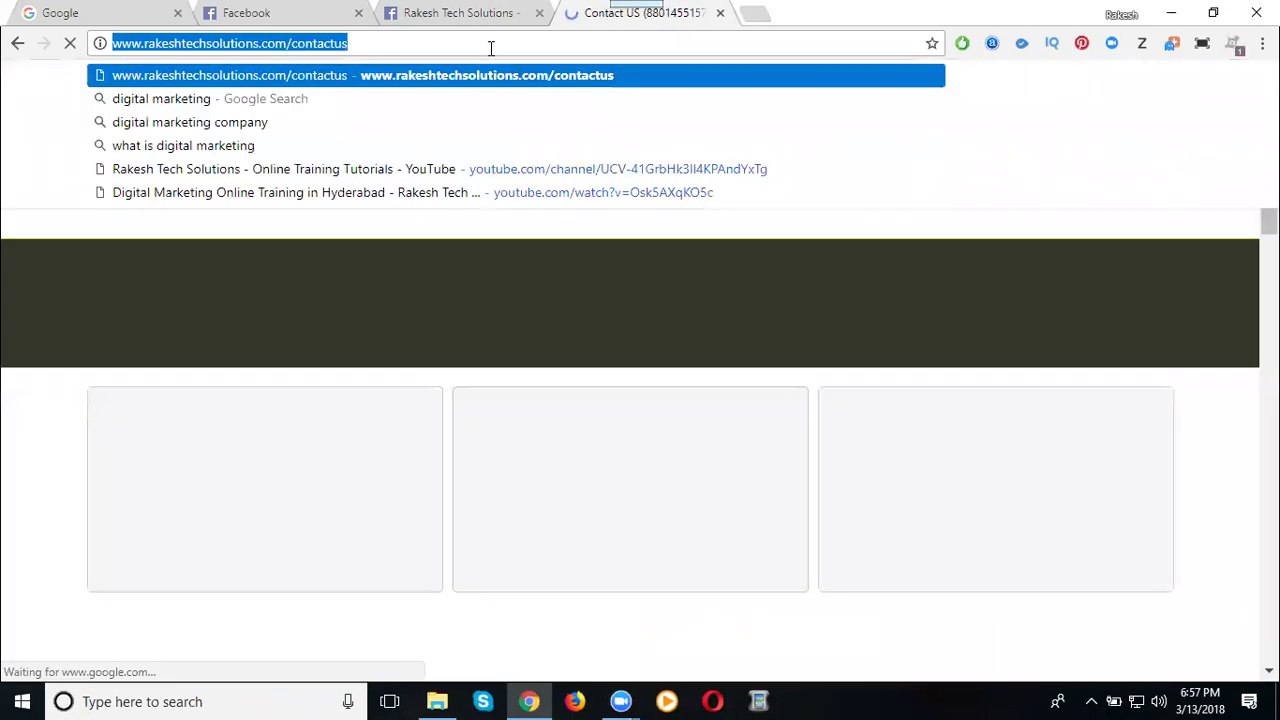
Open the audience targeting editor and set the age range to 18–45.
left_click(452, 13)
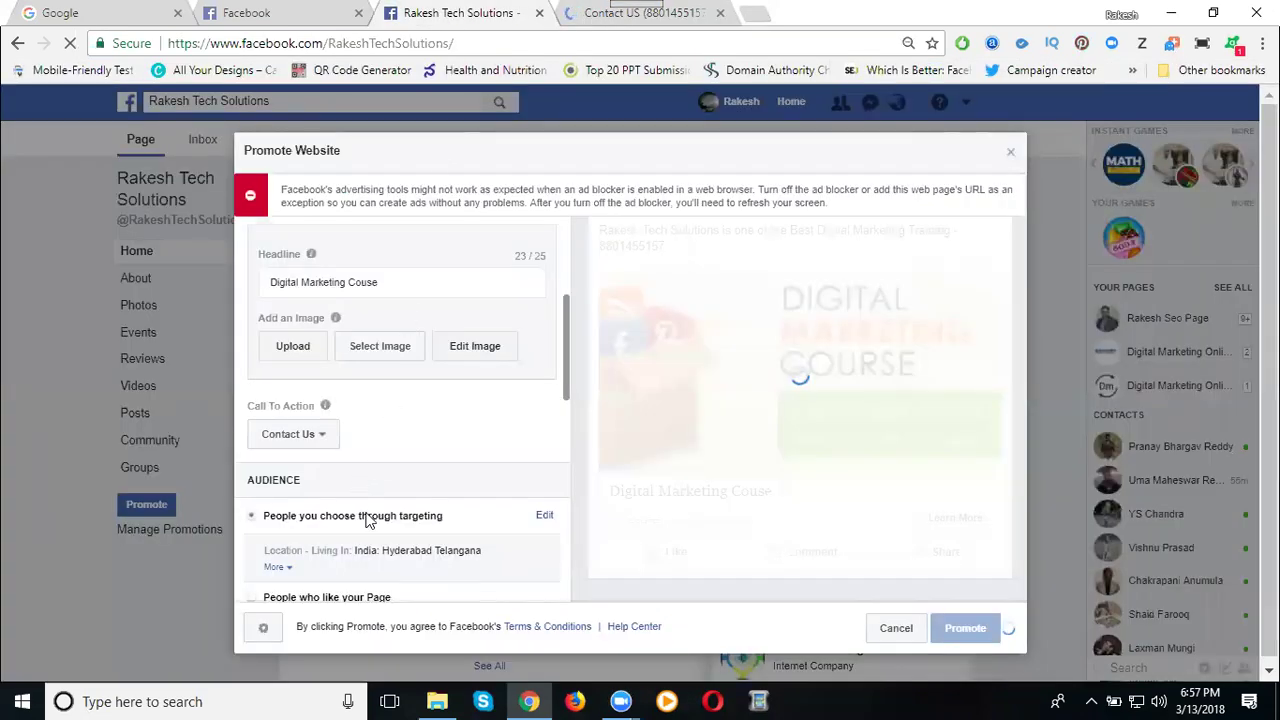
scroll(378, 432, "down", 3)
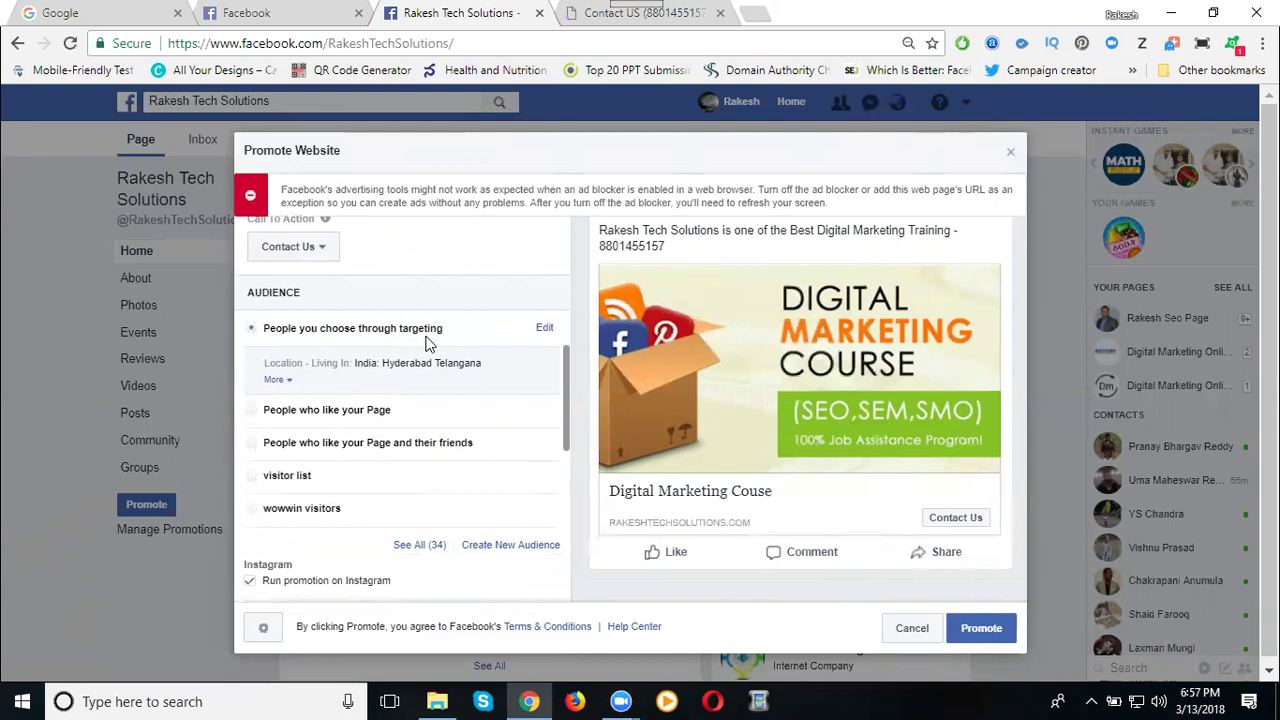
left_click(543, 328)
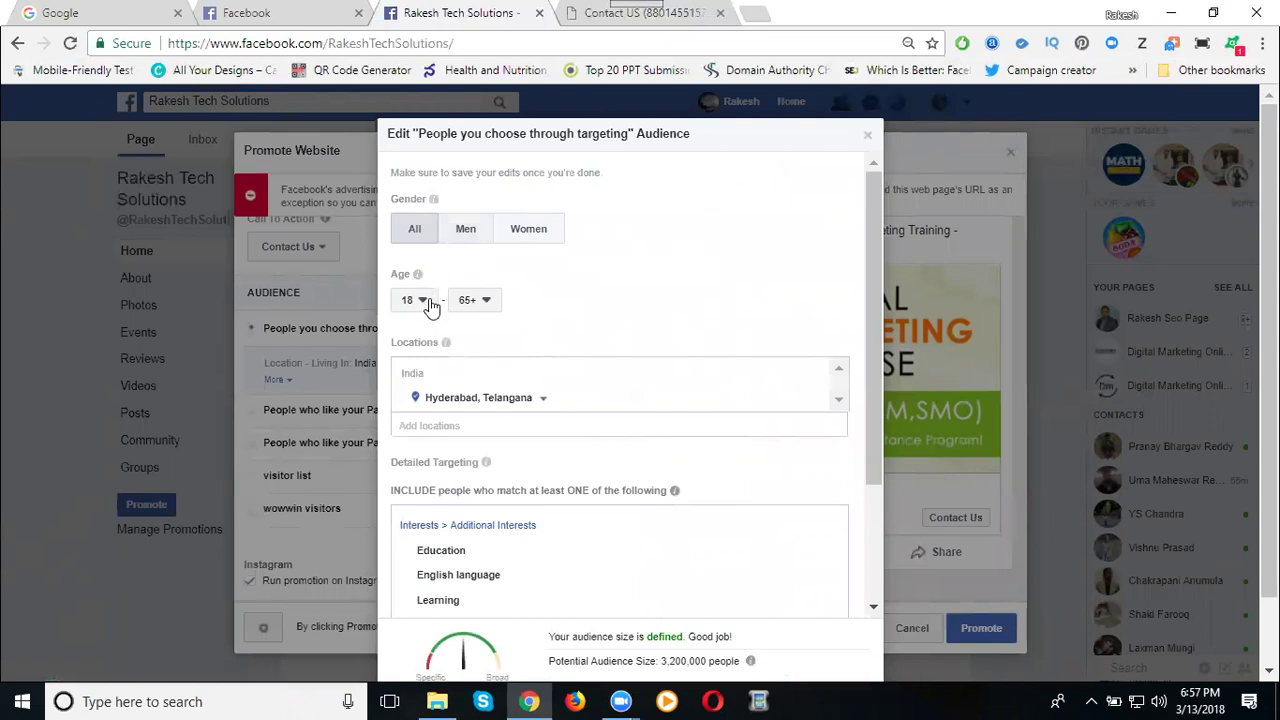
left_click(487, 302)
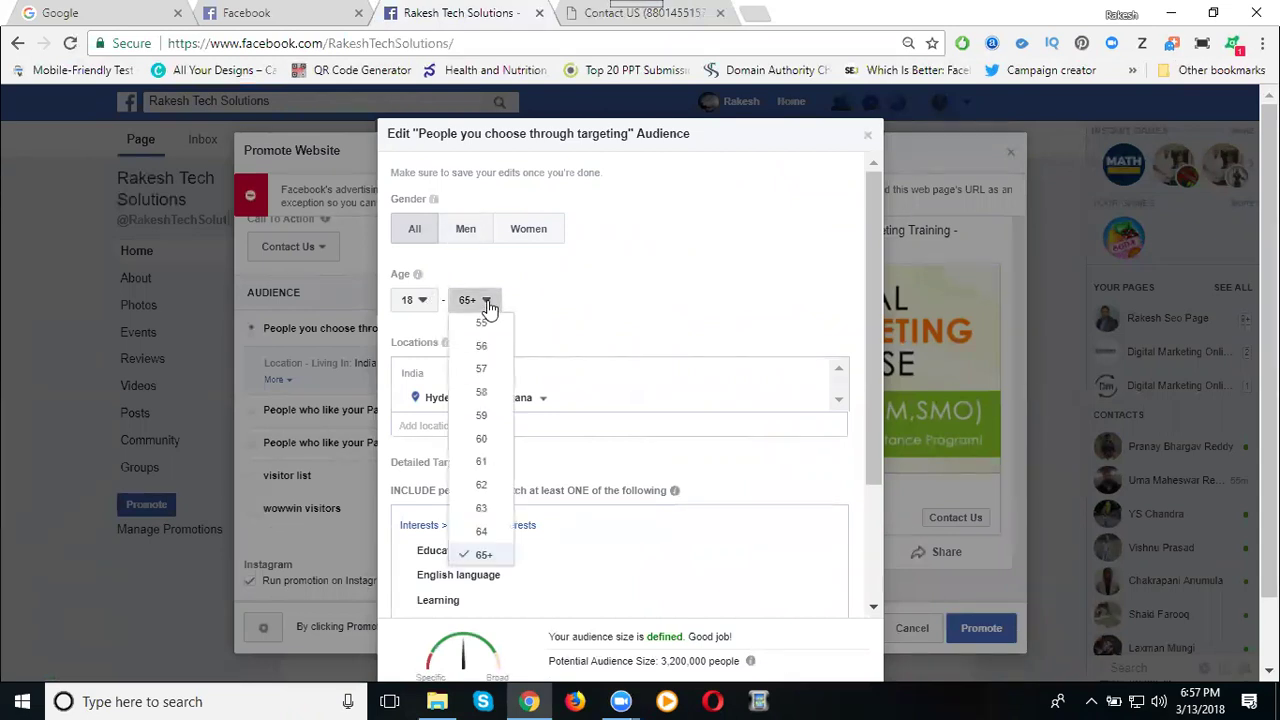
scroll(487, 371, "up", 2)
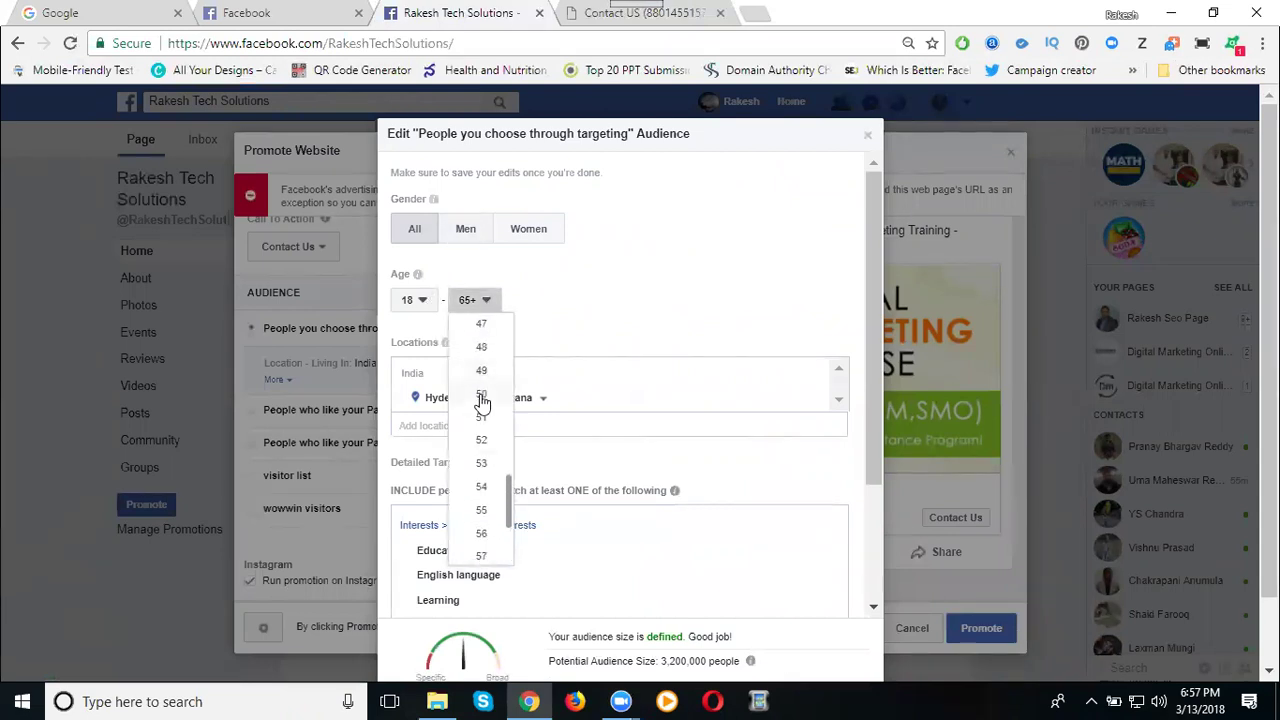
left_click(481, 396)
left_click(477, 302)
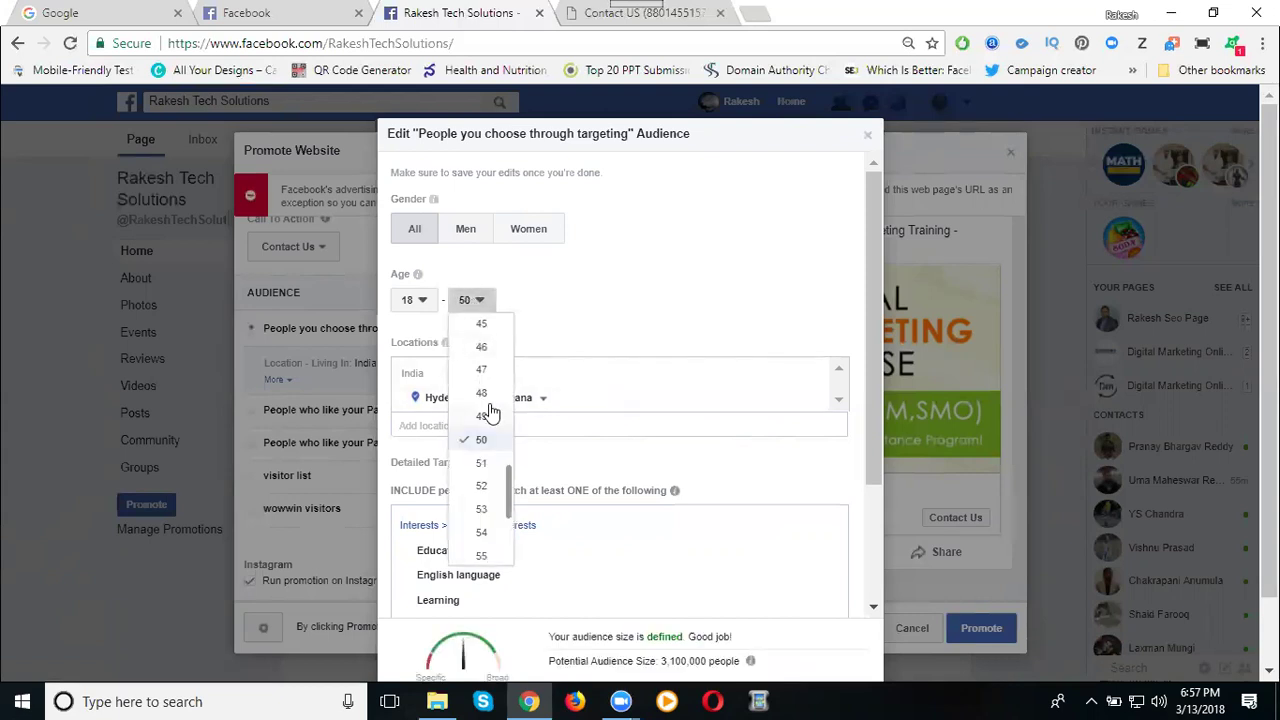
scroll(481, 410, "up", 2)
left_click(479, 418)
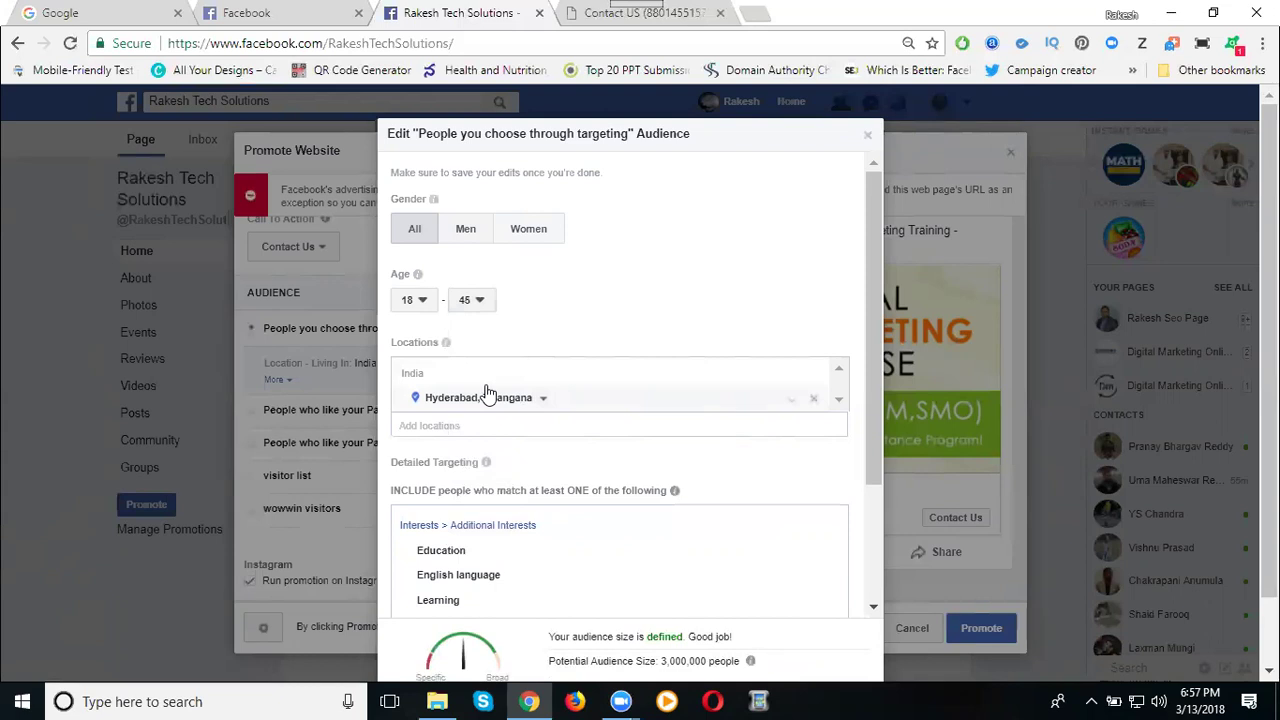
Remove the English language, Learning, Professional services and University interests, and add Digital marketing.
scroll(515, 372, "down", 1)
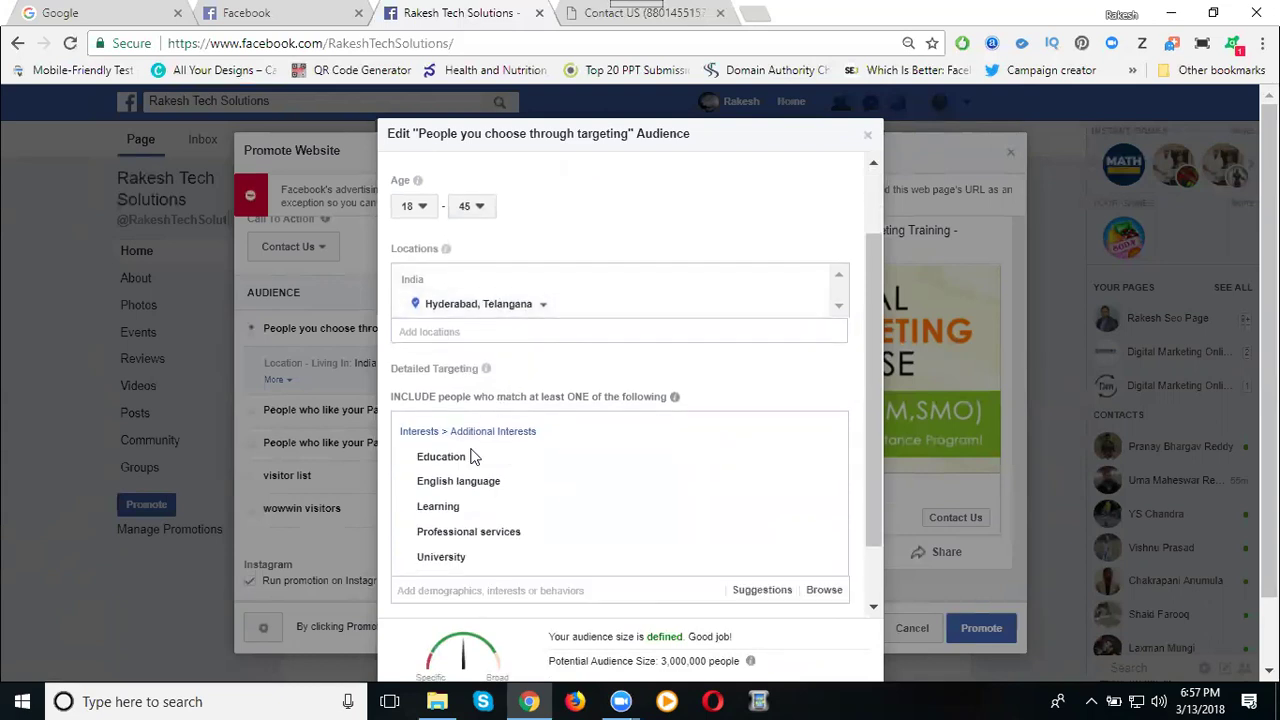
scroll(465, 456, "down", 1)
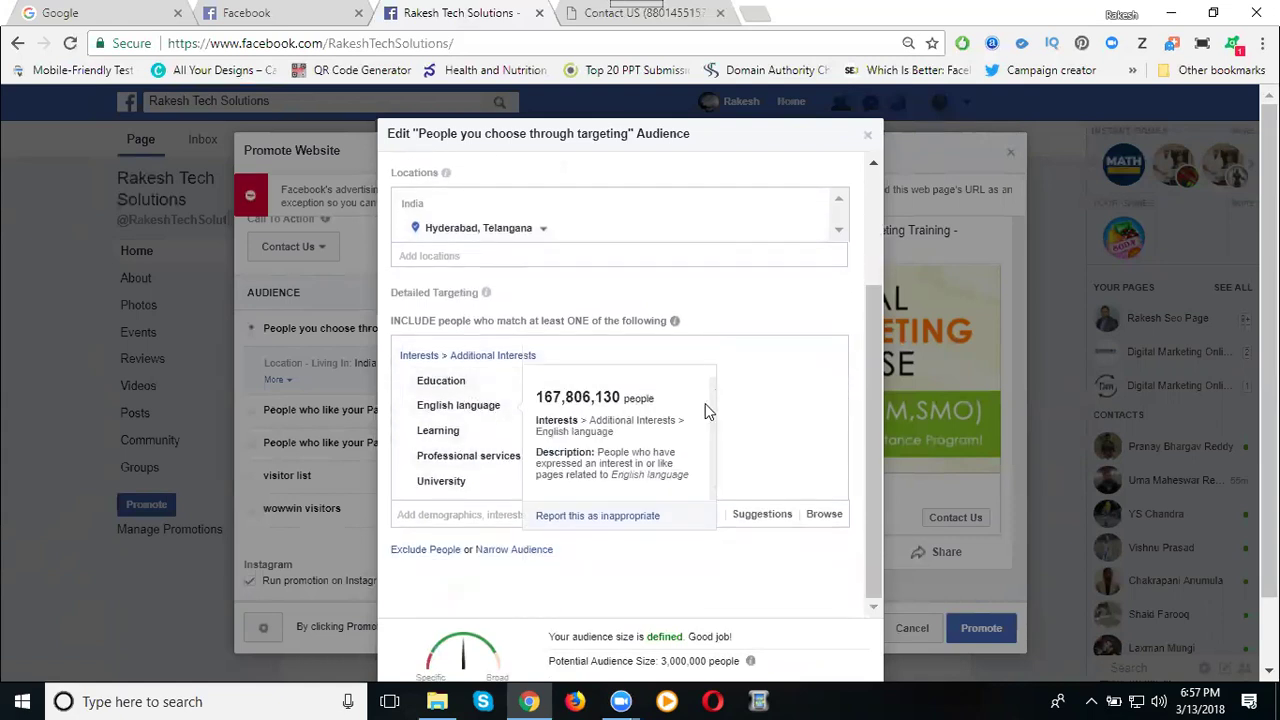
left_click(826, 407)
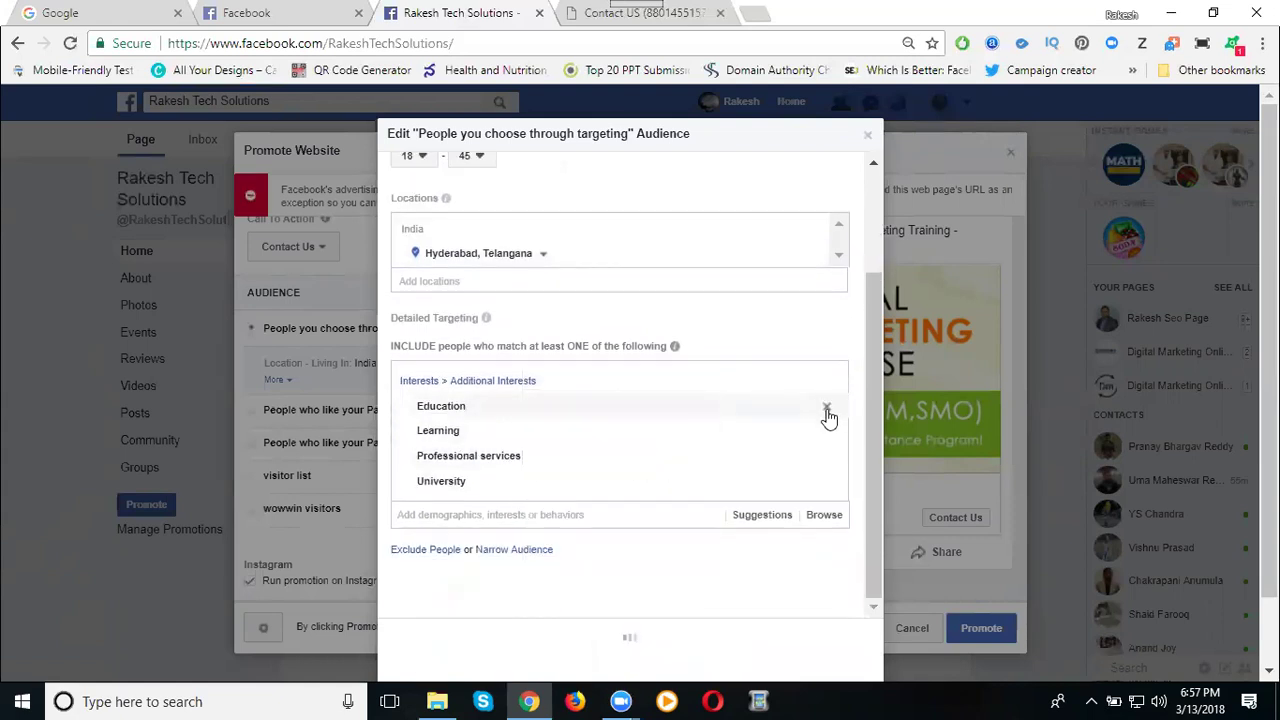
left_click(826, 438)
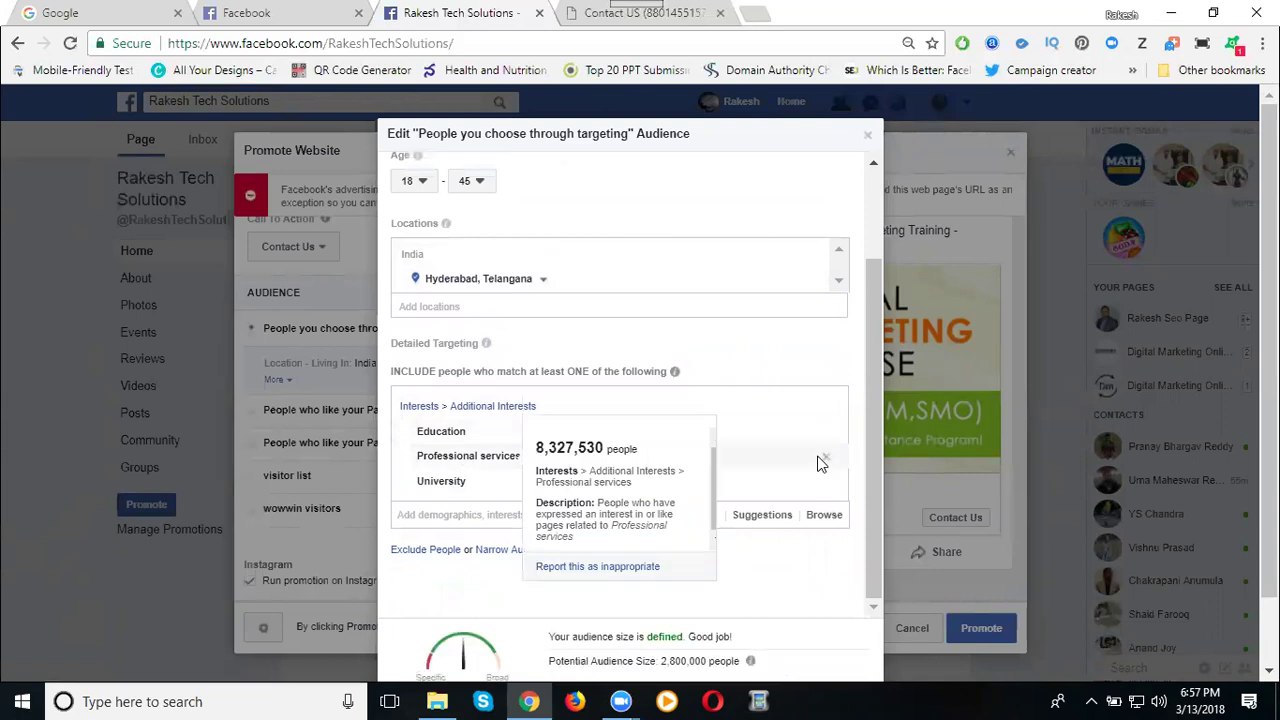
left_click(826, 458)
left_click(826, 482)
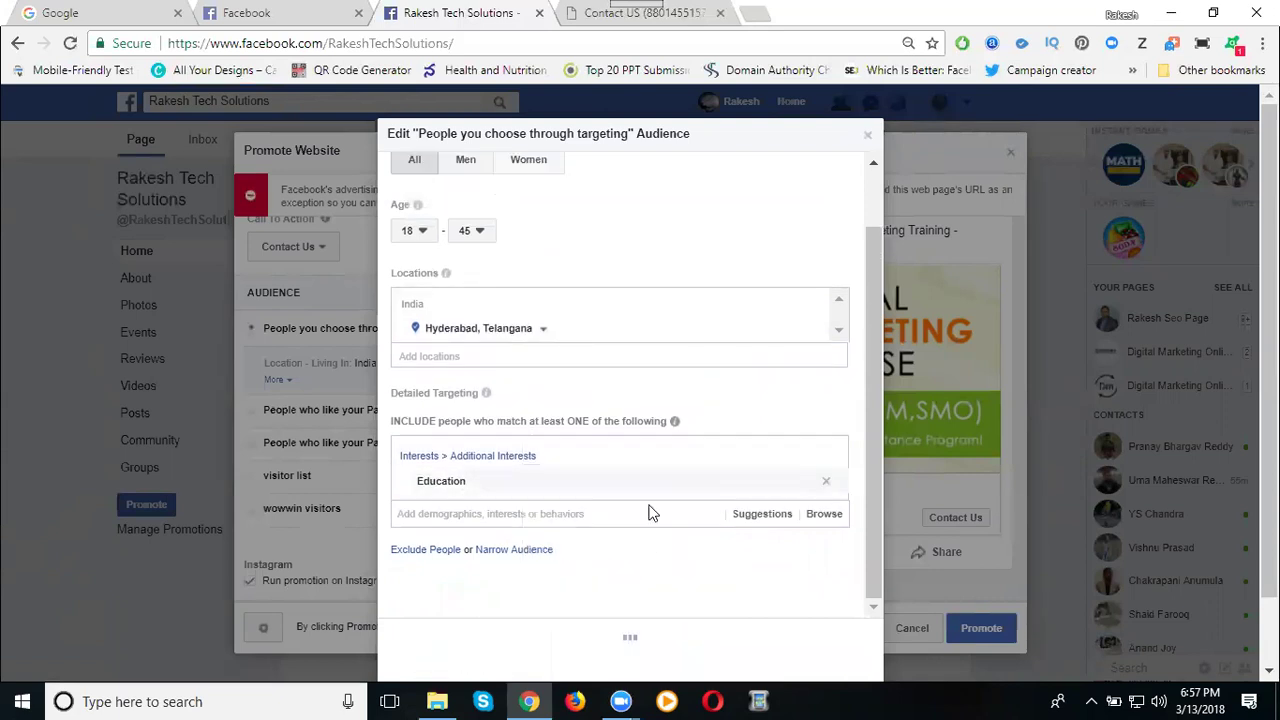
type("digital marketing")
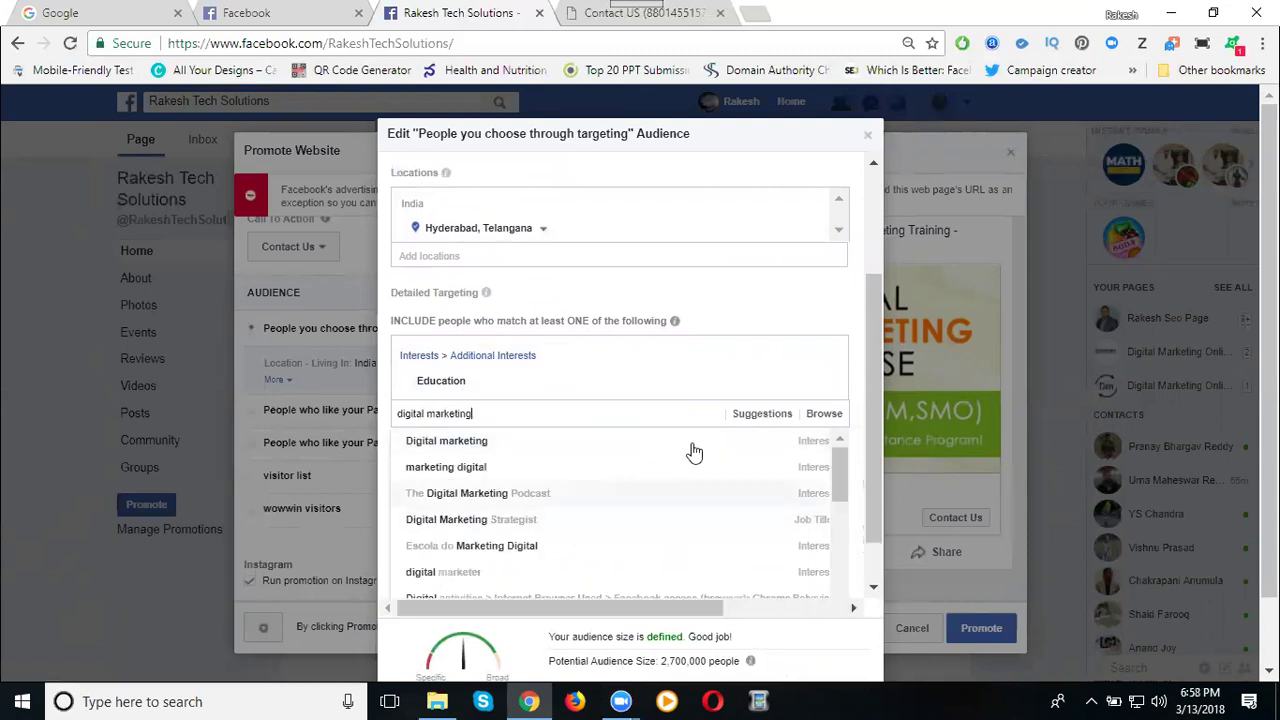
left_click(814, 447)
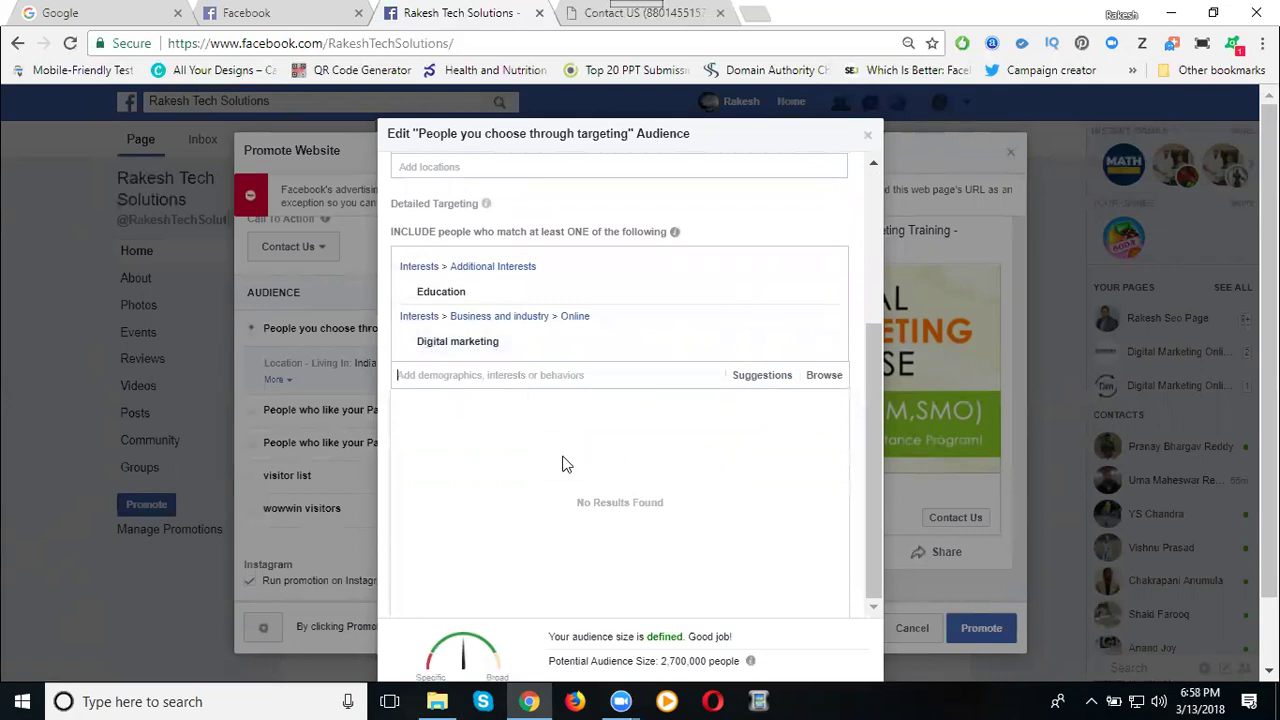
Search 's' in Detailed Targeting and add the Student interest.
scroll(563, 463, "down", 1)
scroll(566, 460, "up", 3)
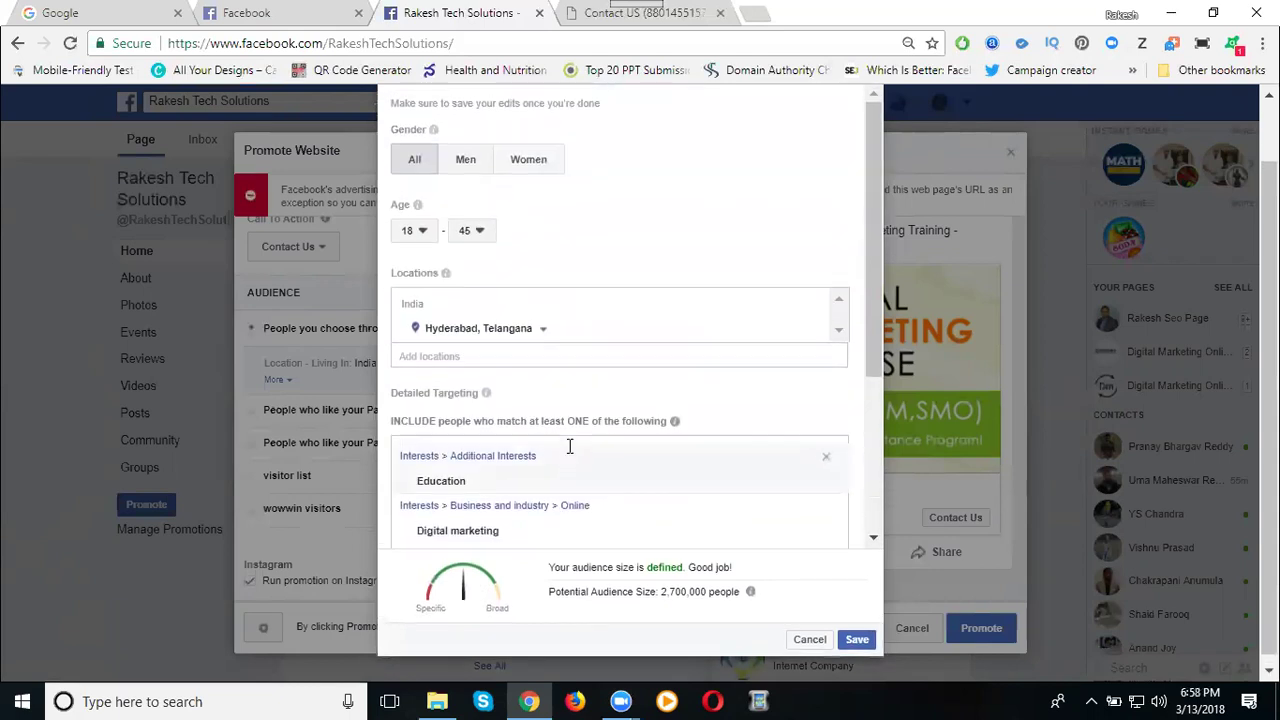
scroll(569, 447, "up", 1)
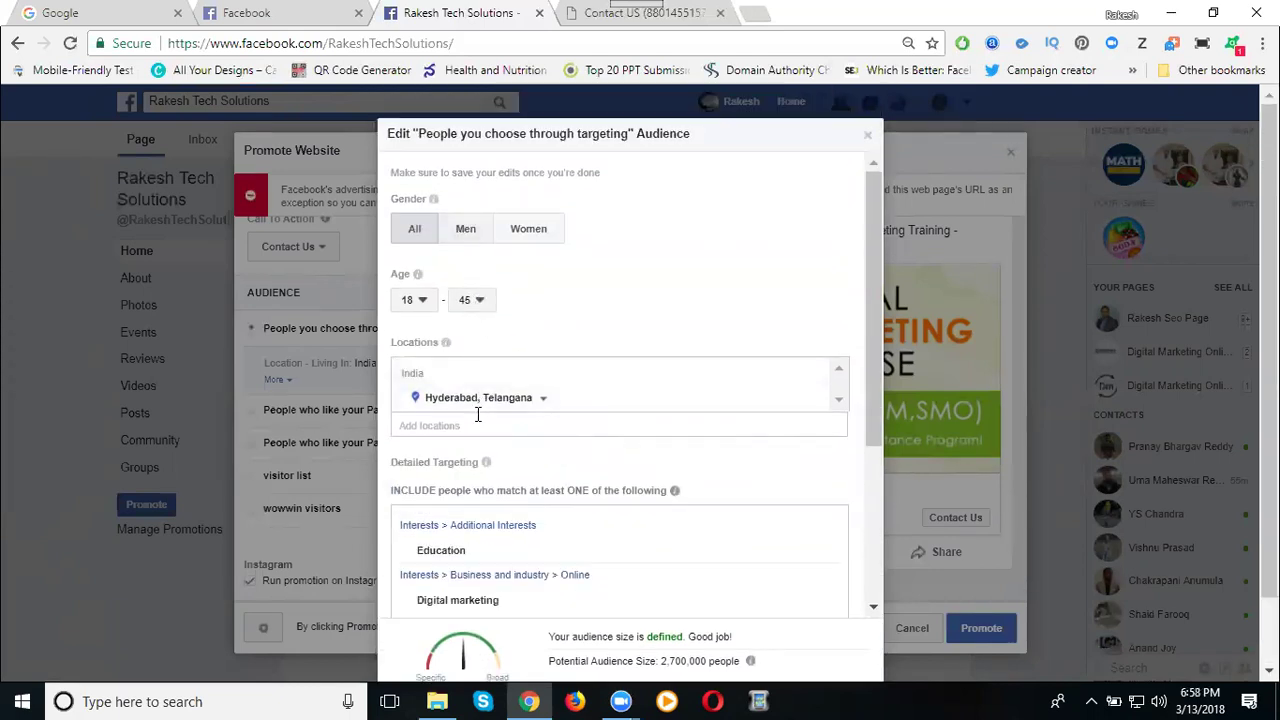
mouse_move(485, 565)
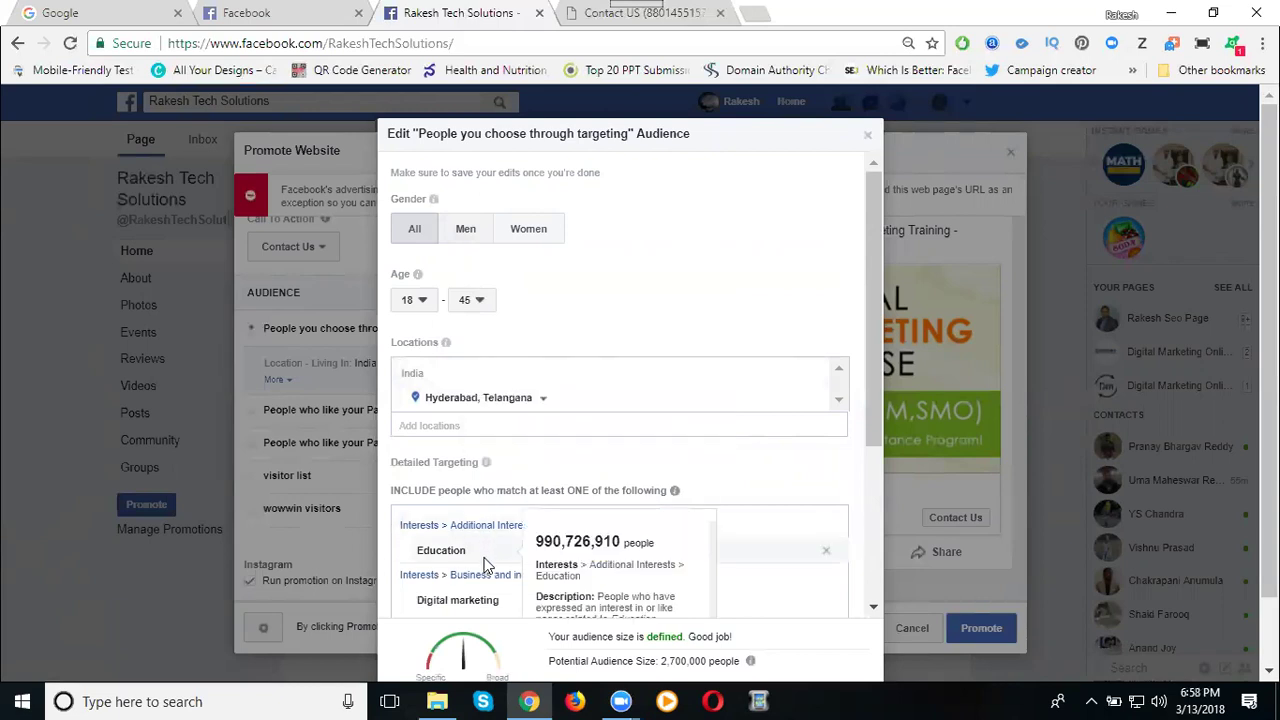
scroll(510, 485, "down", 2)
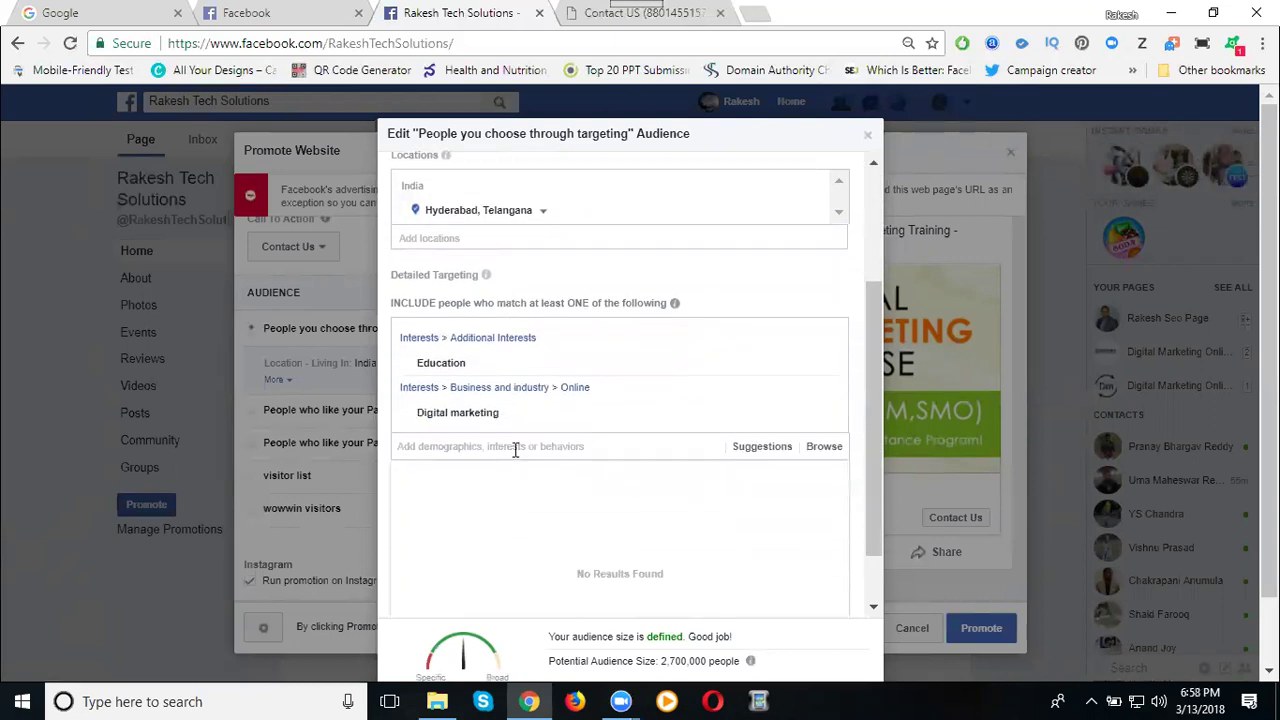
left_click(515, 450)
type("student")
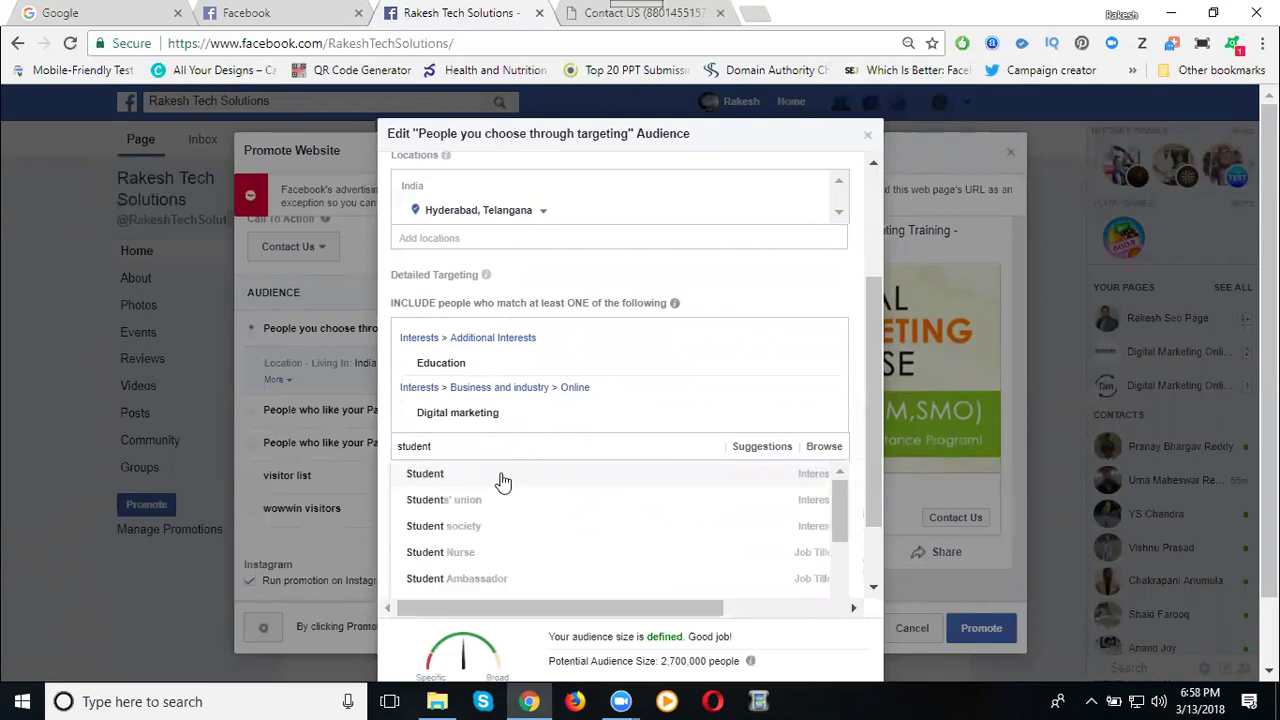
left_click(503, 478)
scroll(686, 474, "down", 3)
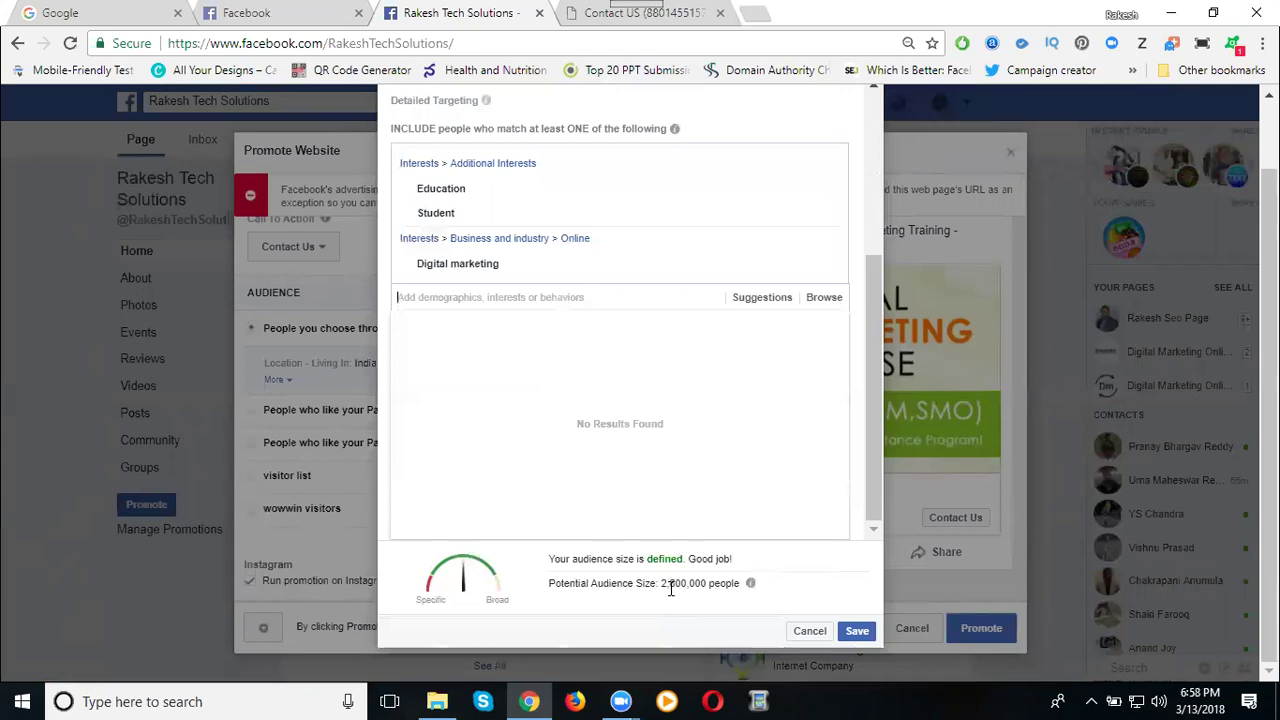
Save the edited audience and change the daily budget to 100 INR.
left_click(855, 632)
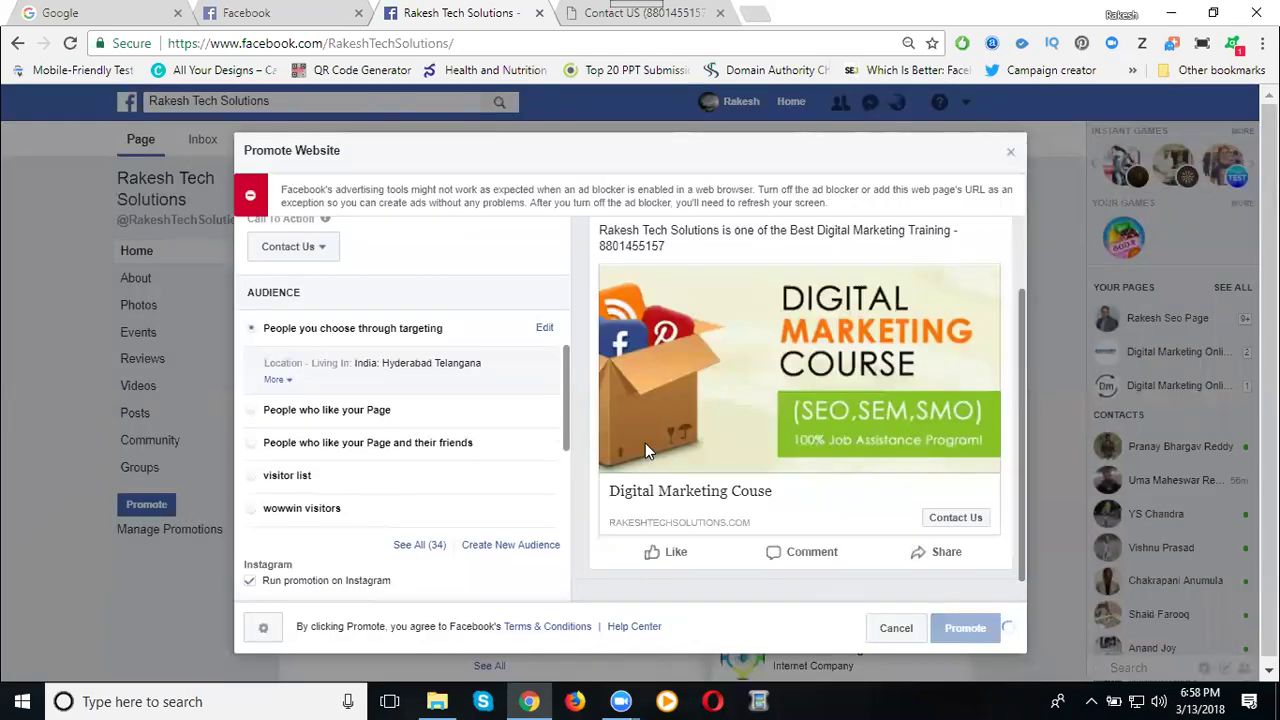
scroll(383, 392, "down", 4)
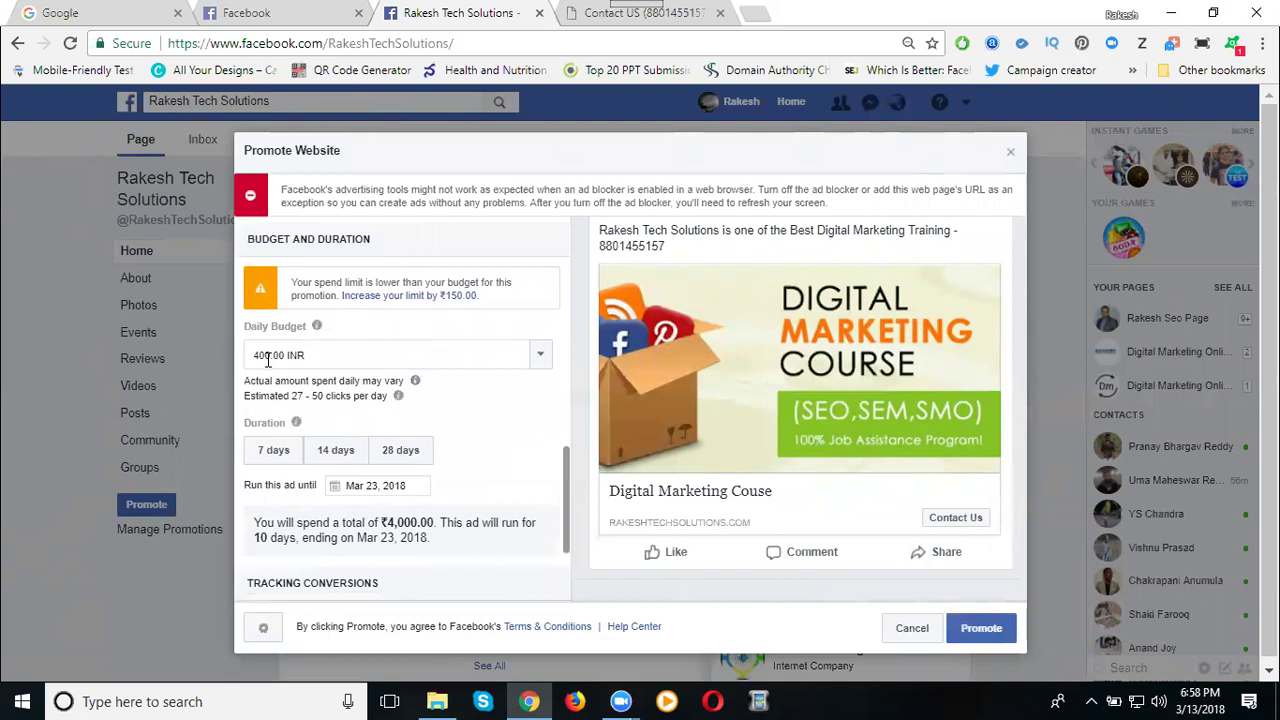
double_click(266, 353)
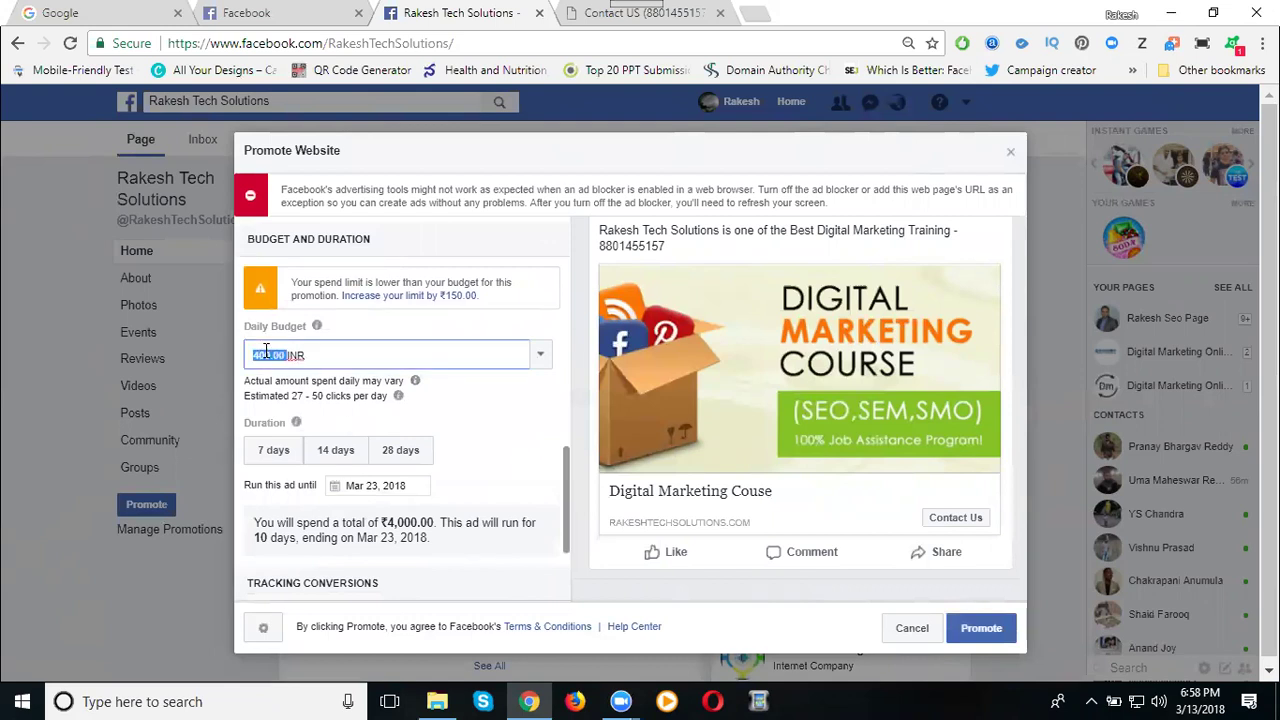
type("50")
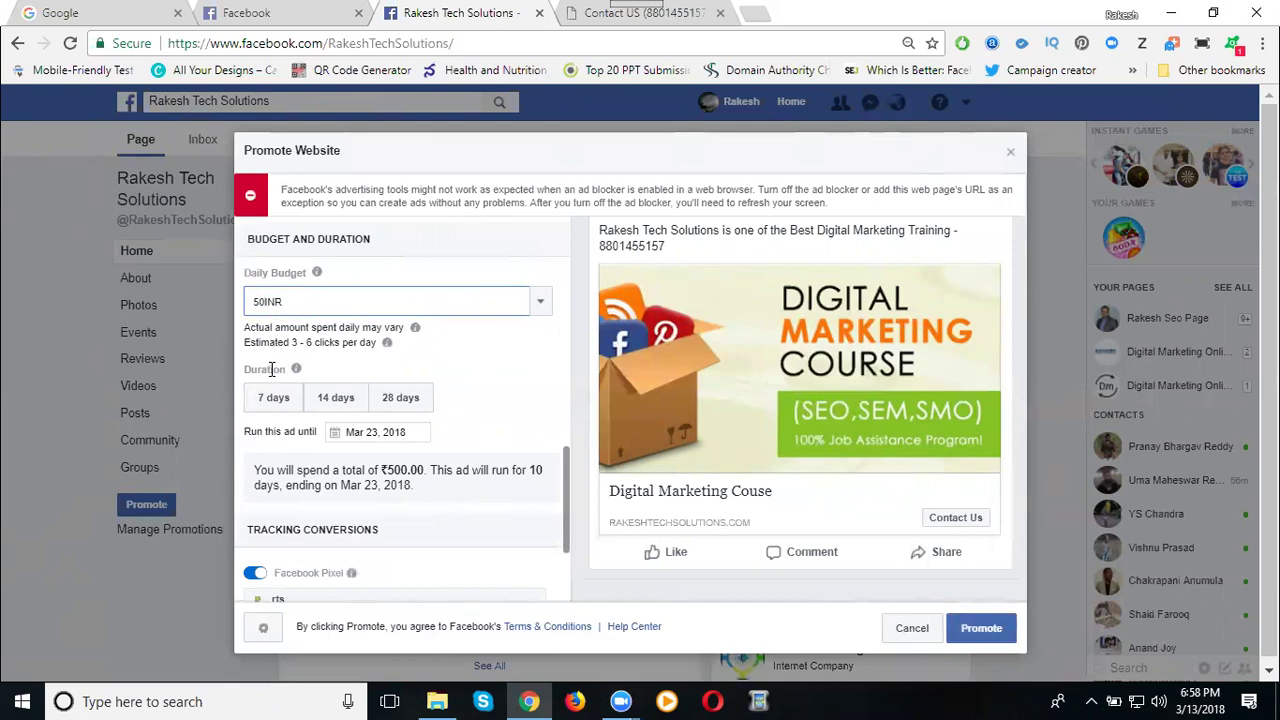
key("BackSpace")
key("BackSpace")
type("100")
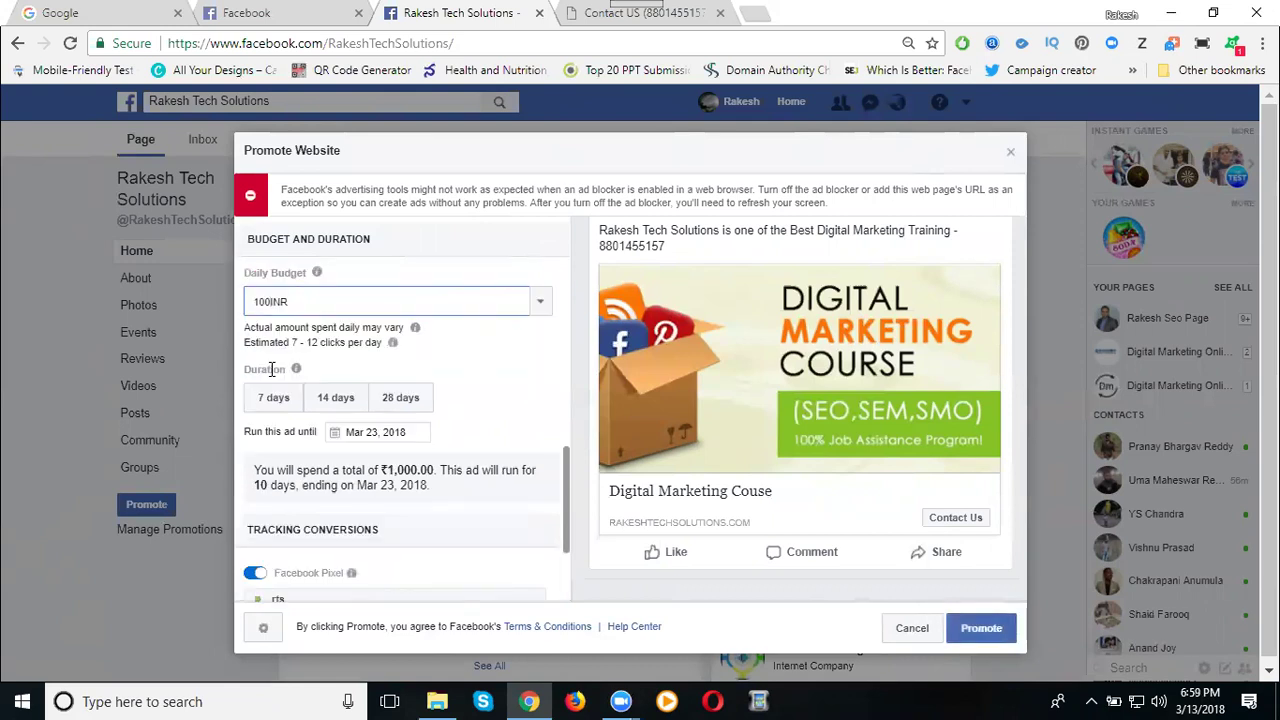
double_click(285, 300)
type("100")
left_click(449, 371)
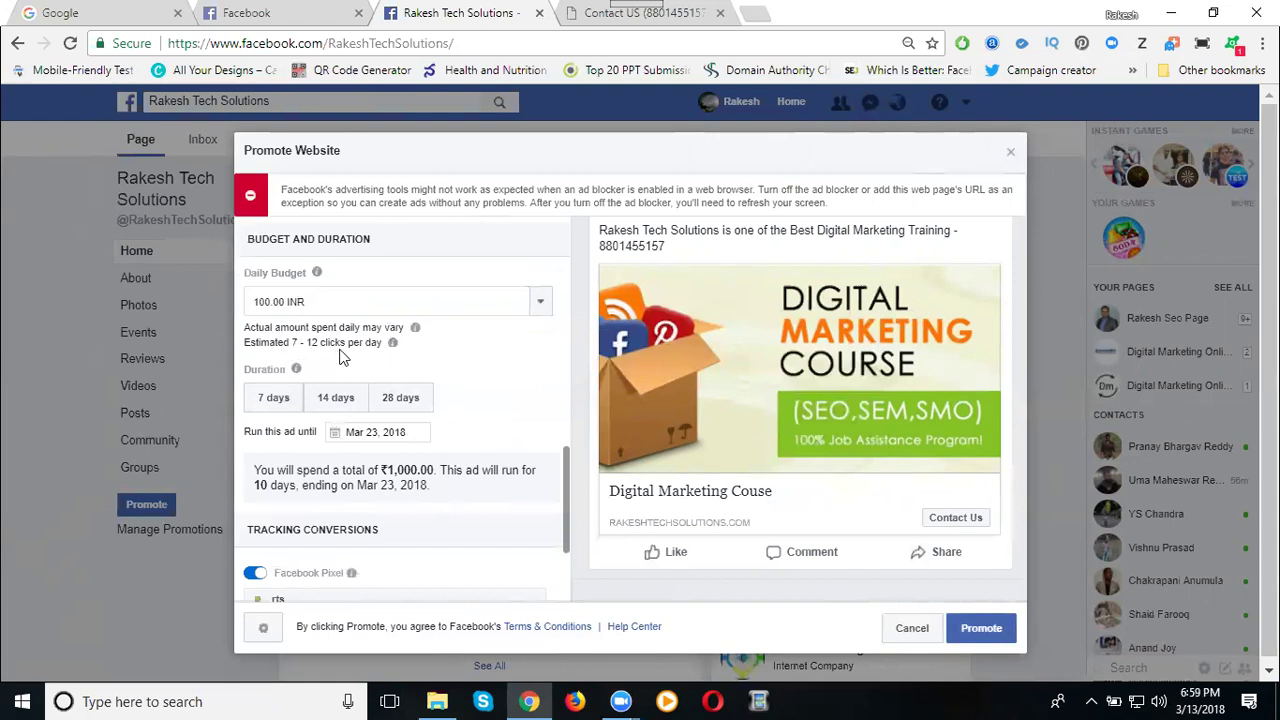
scroll(306, 365, "down", 1)
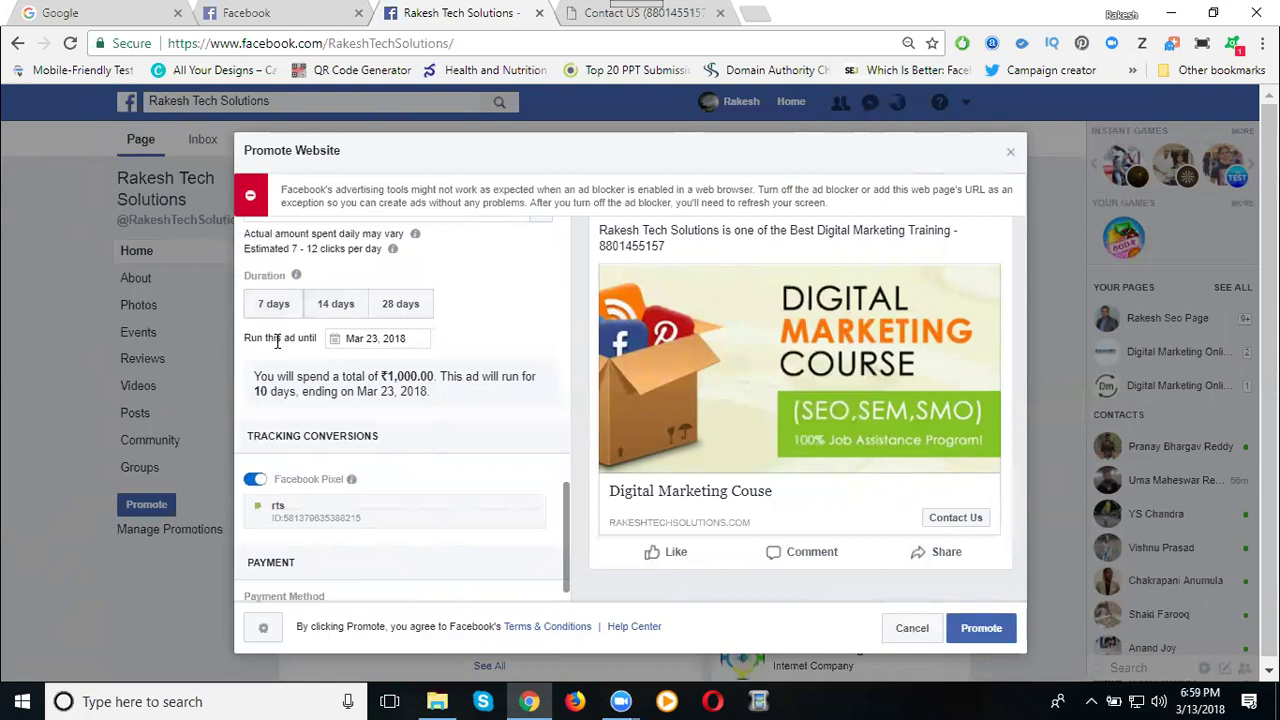
Set the 'Run this ad until' date to March 14, 2018.
left_click(350, 339)
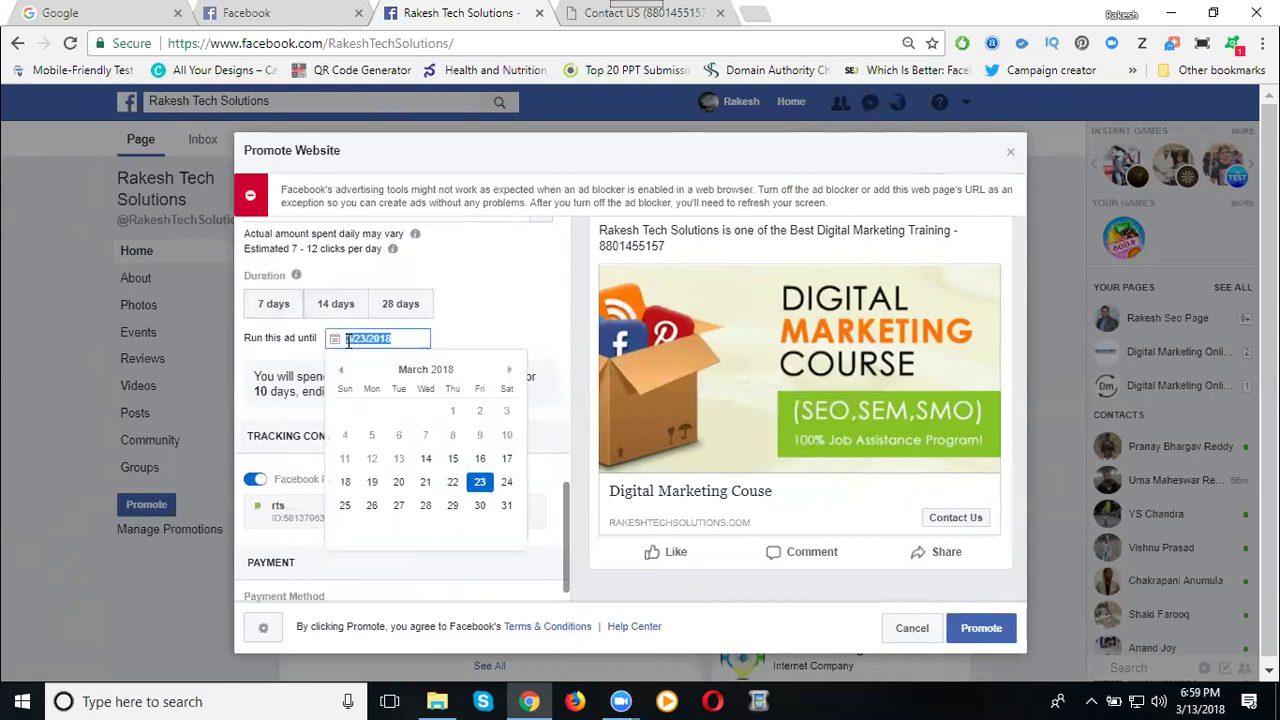
left_click(452, 460)
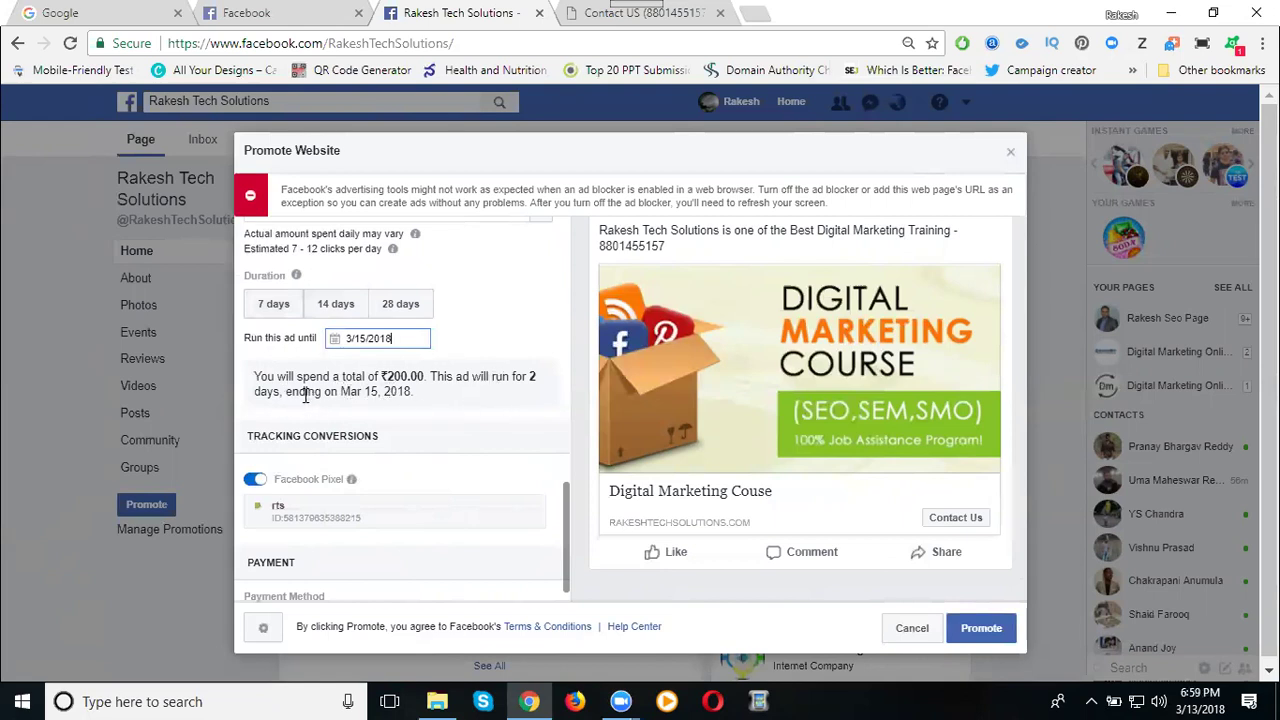
left_click(360, 340)
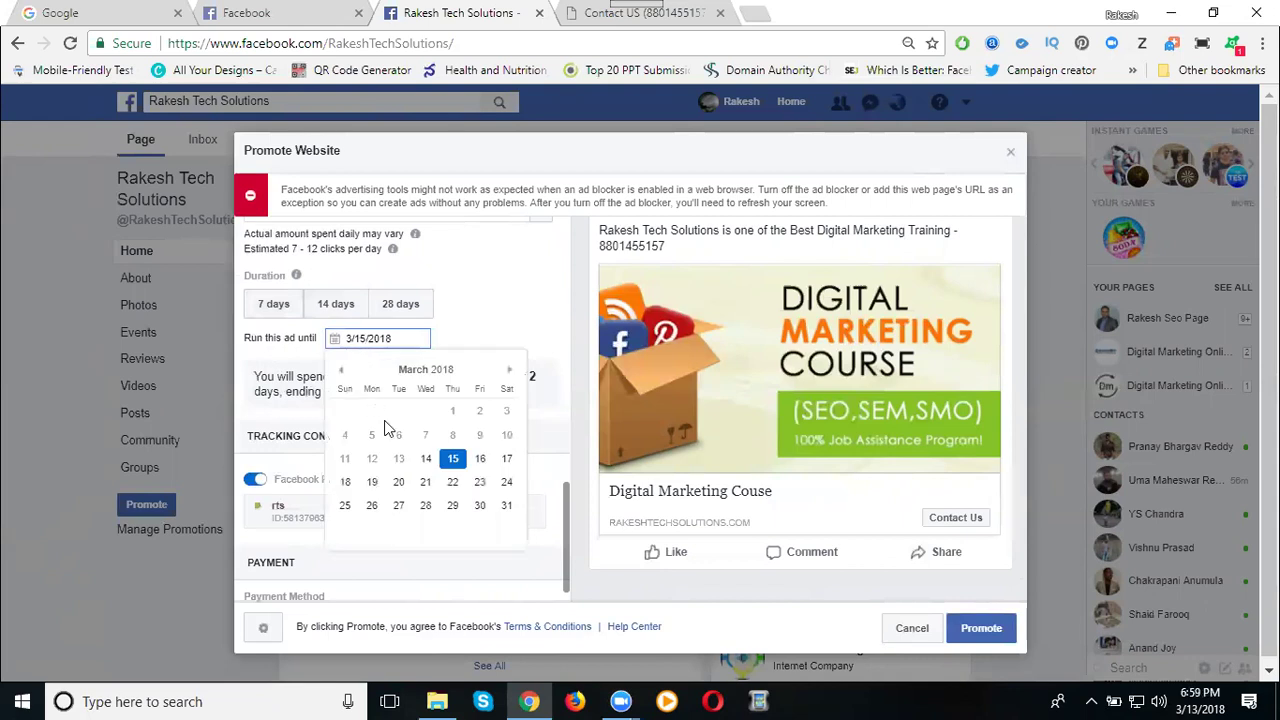
left_click(425, 458)
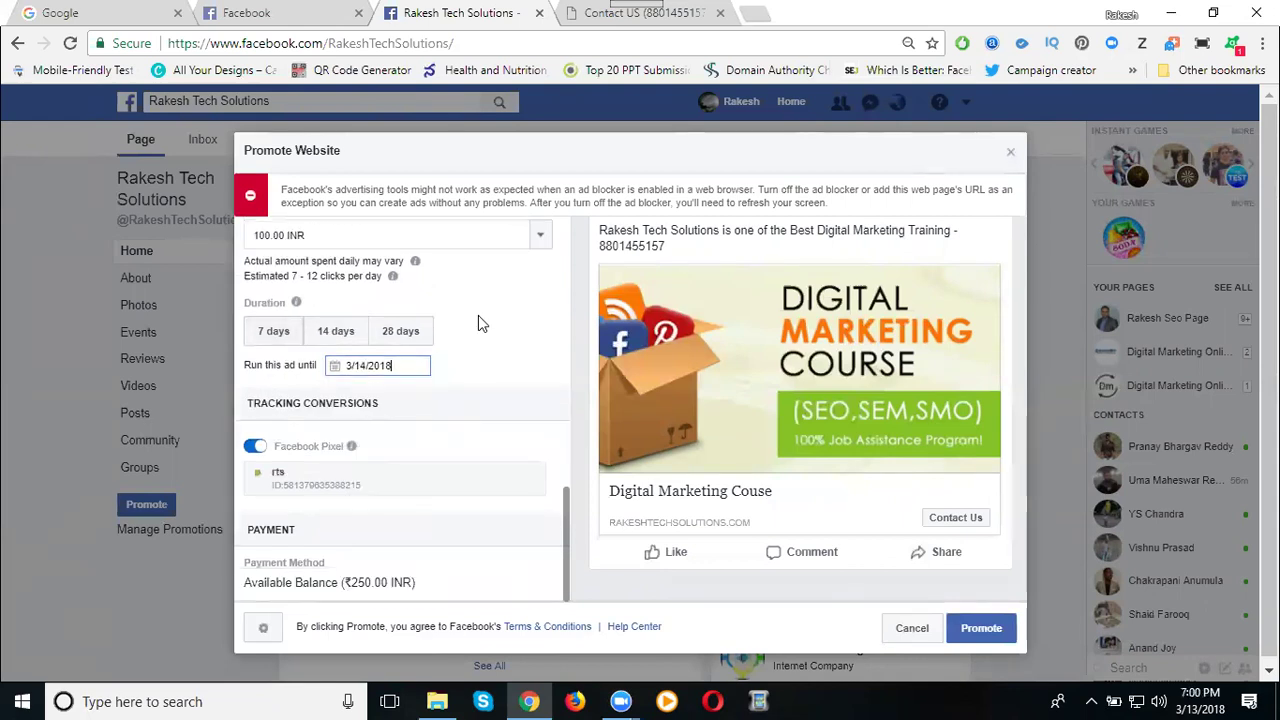
left_click(355, 365)
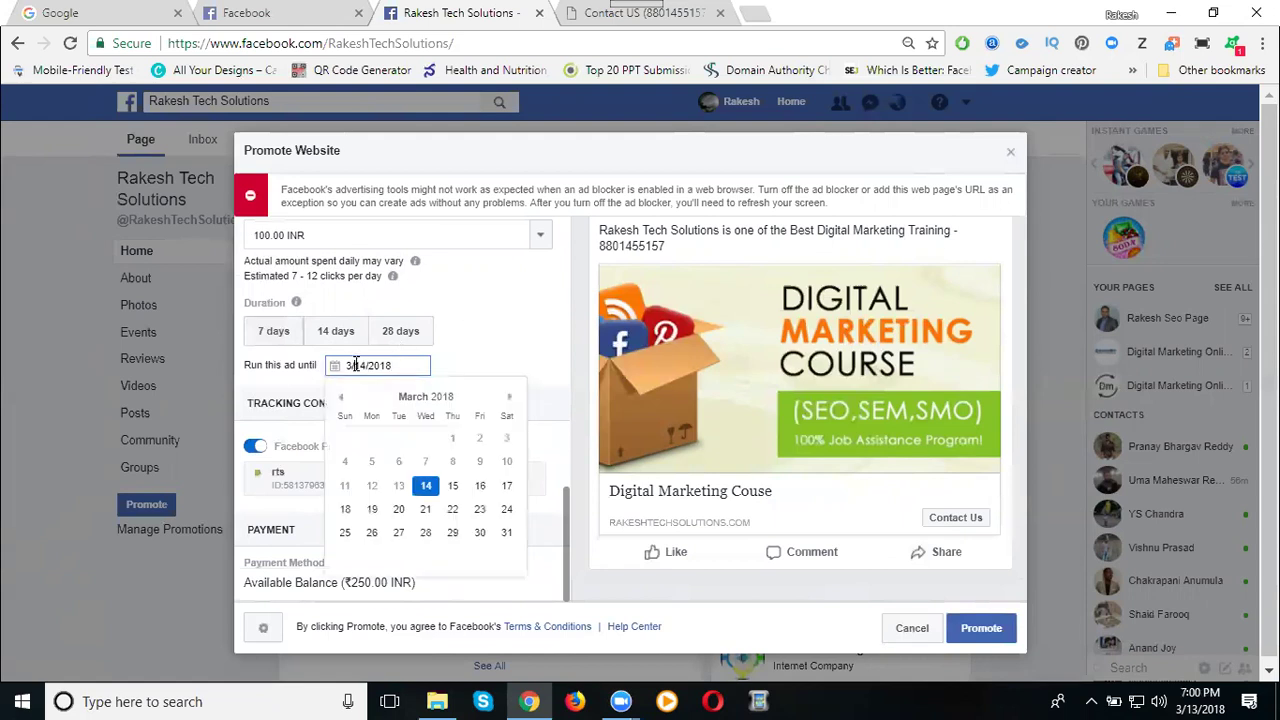
left_click(452, 485)
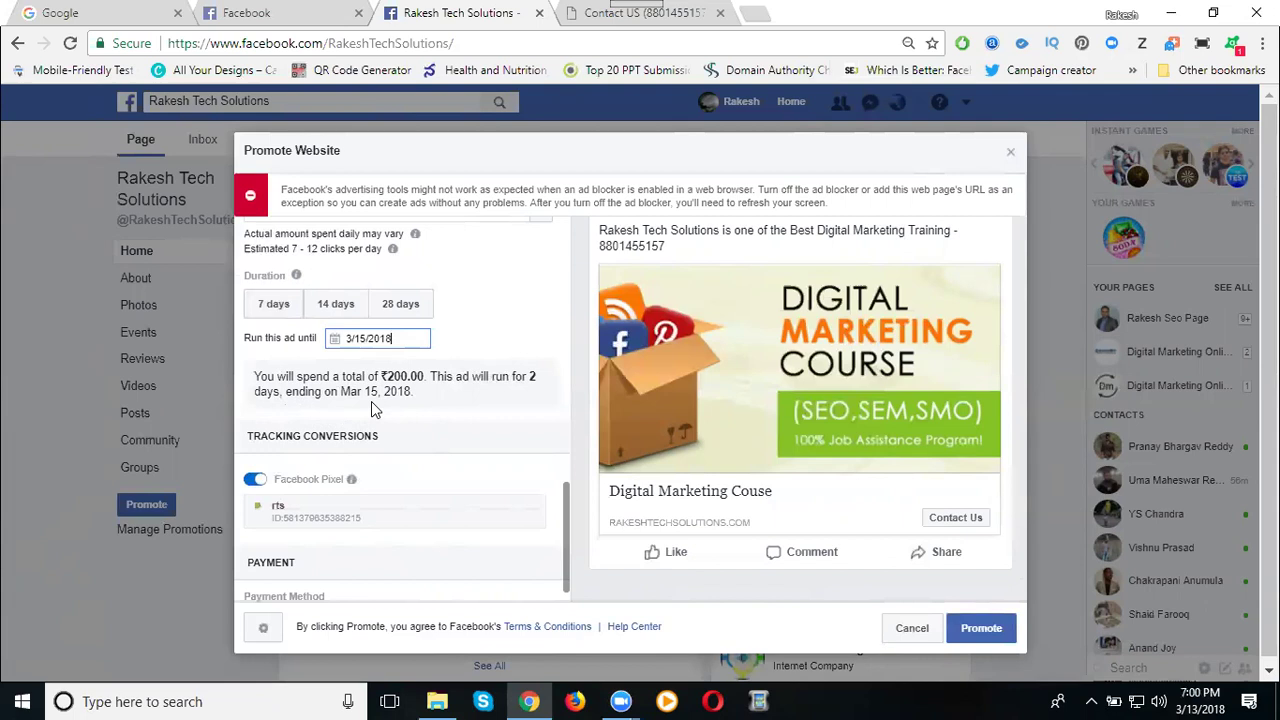
left_click(358, 339)
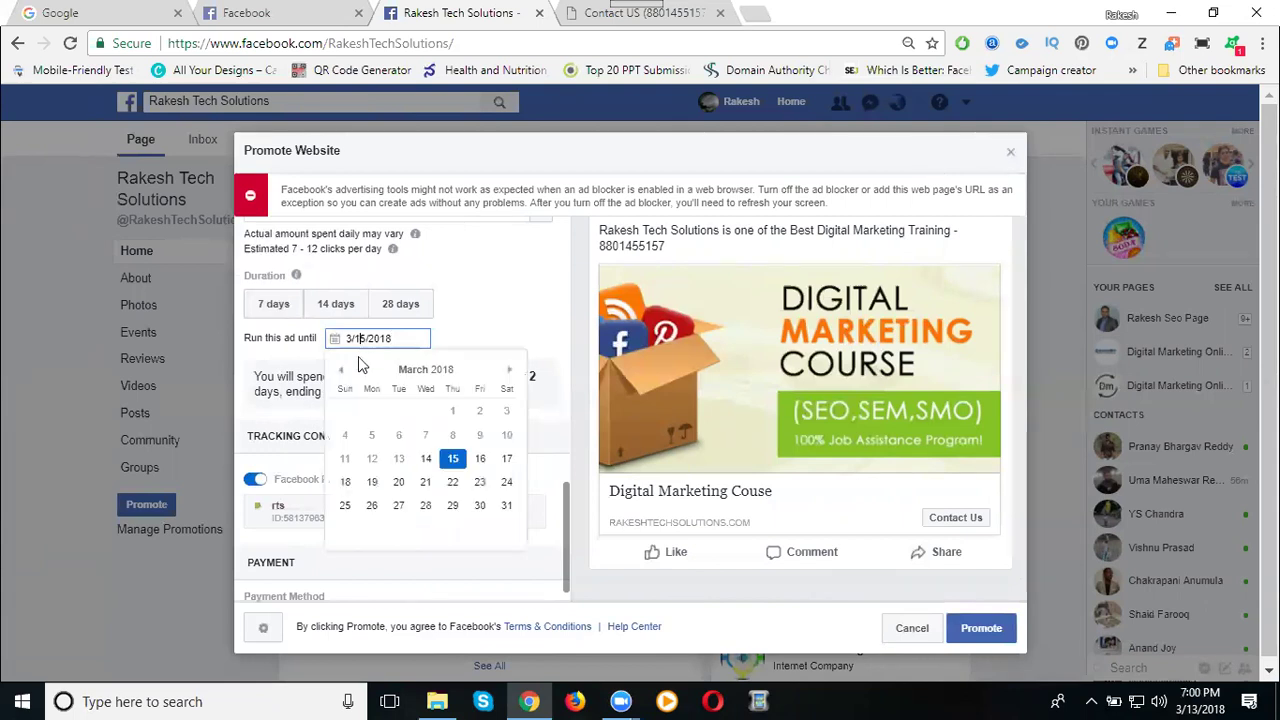
left_click(425, 458)
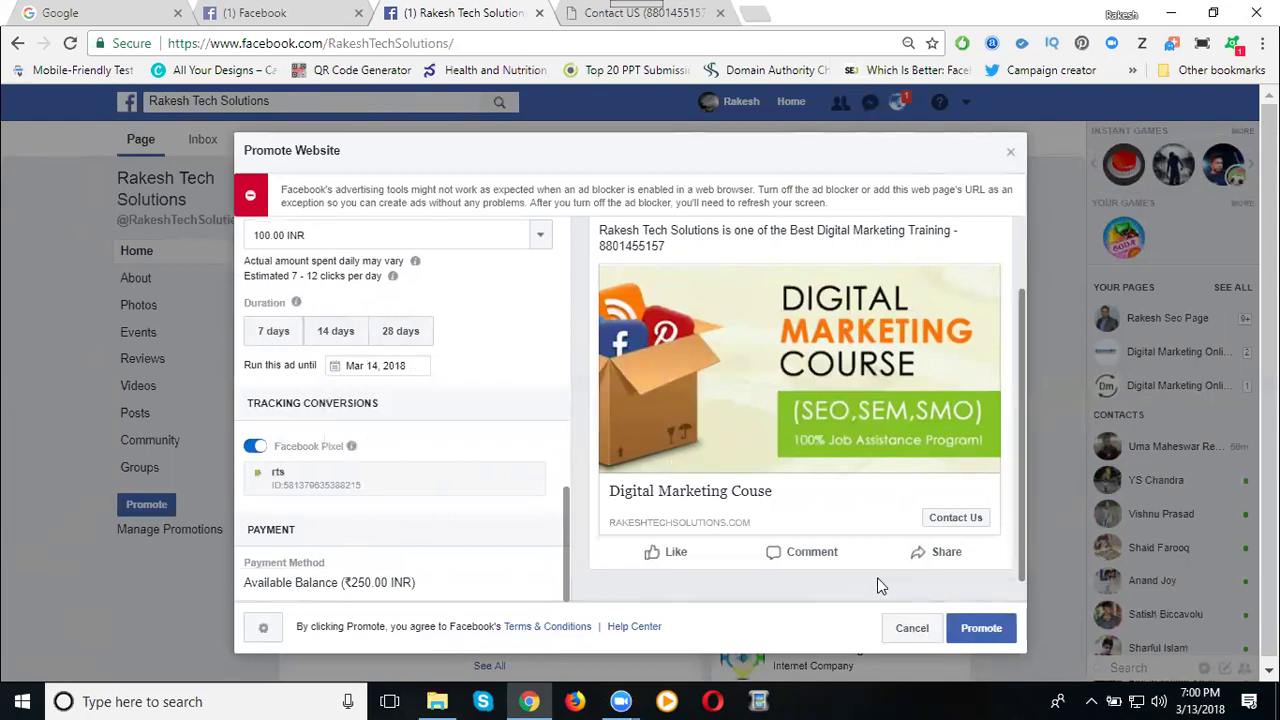
Promote the ad, skipping and confirming past the GST Information dialog.
left_click(979, 628)
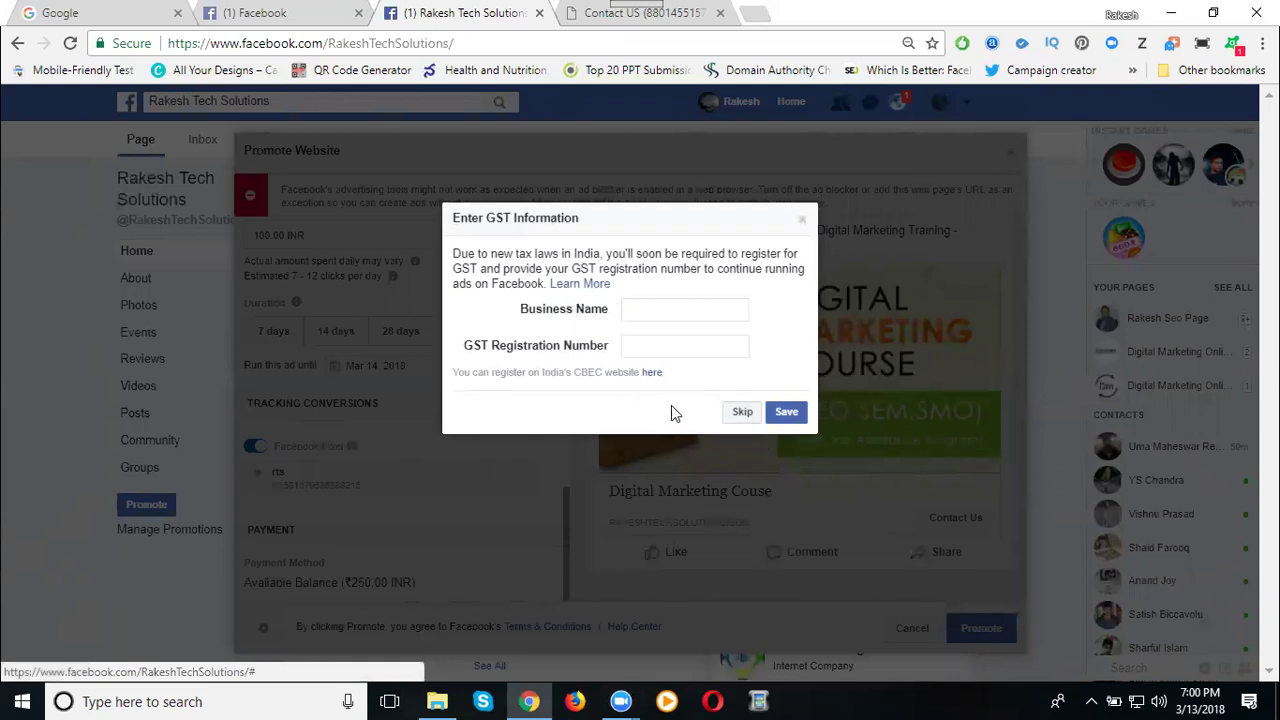
left_click(741, 413)
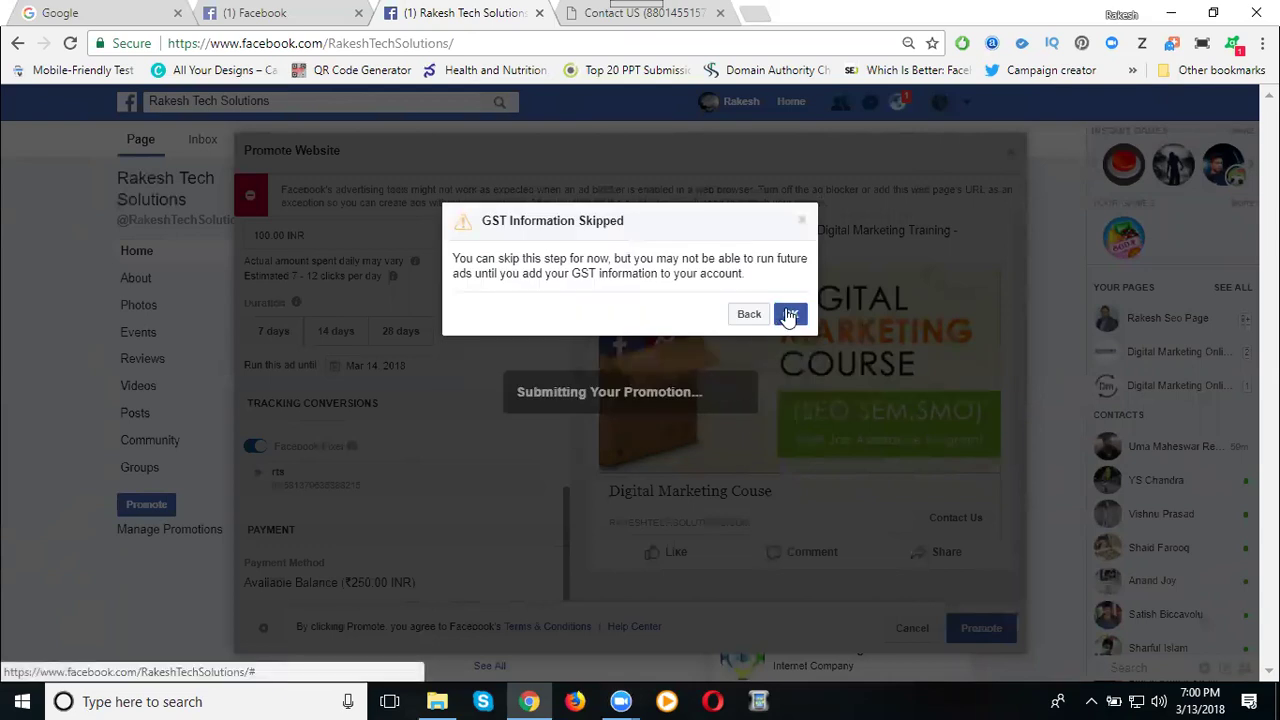
left_click(789, 315)
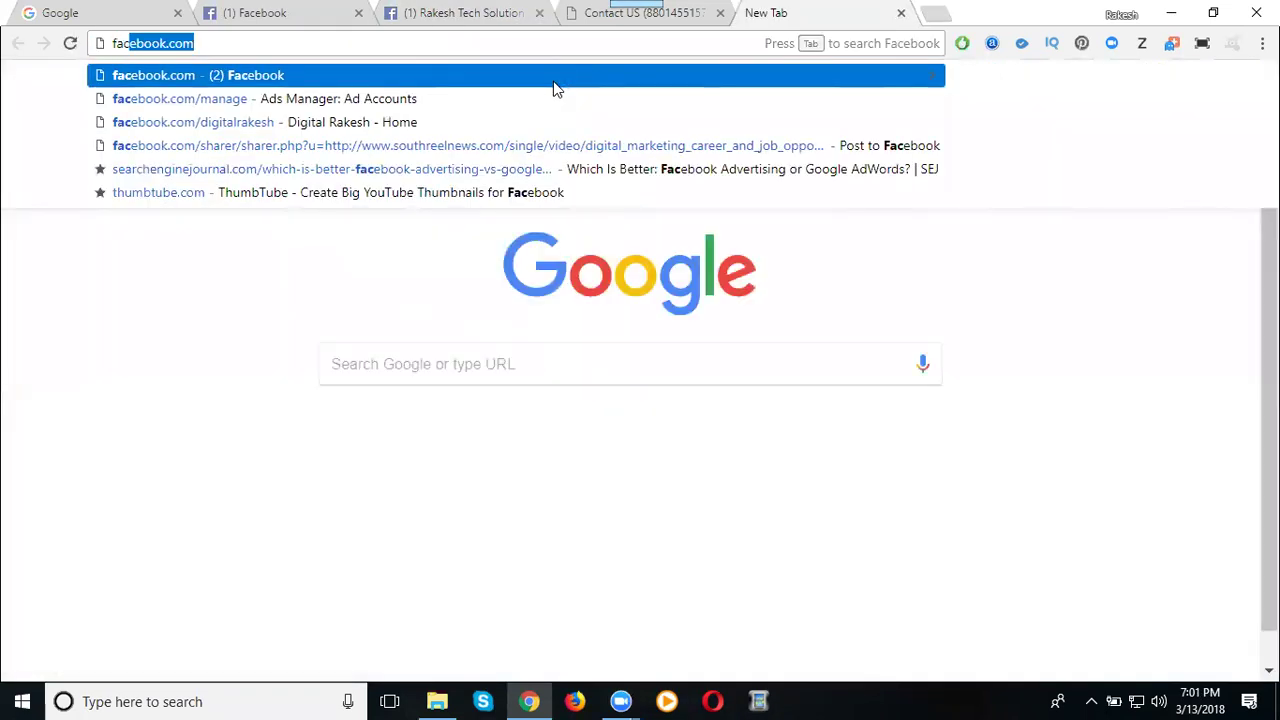
Go to facebook.com/manage and open Ads Manager from the Facebook Ads tools menu.
type("/manage")
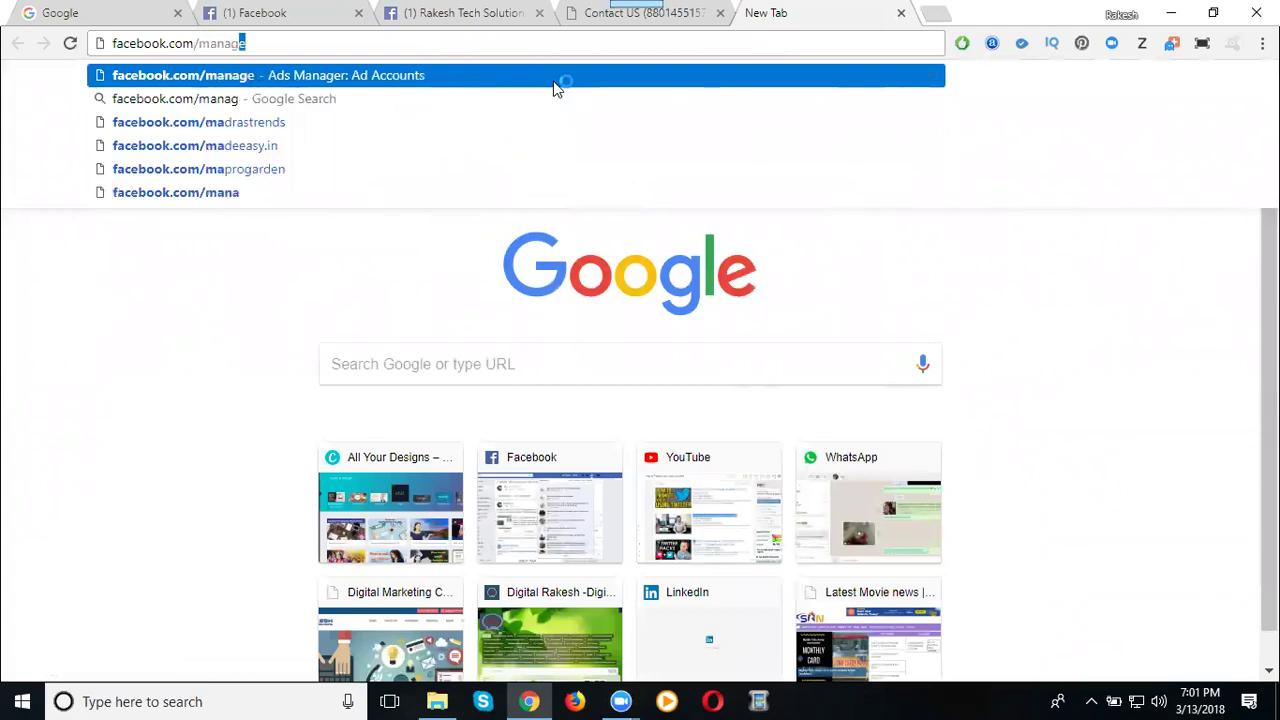
key("Return")
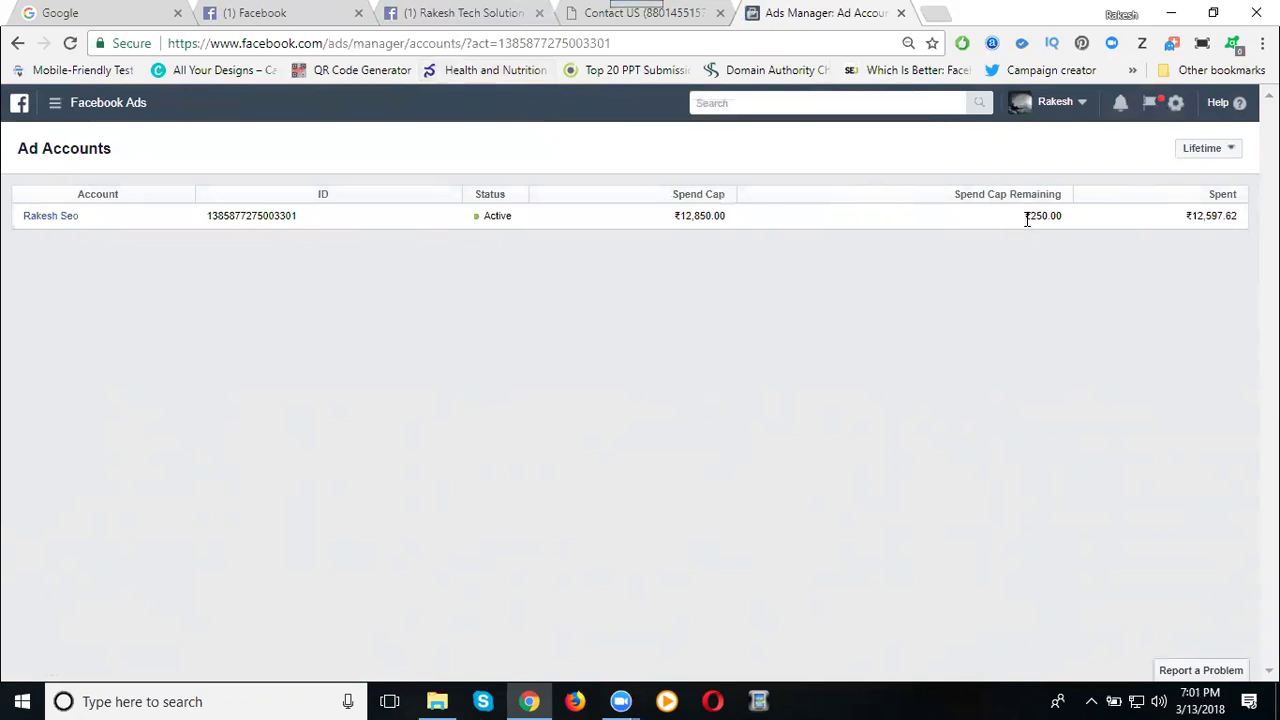
left_click(56, 106)
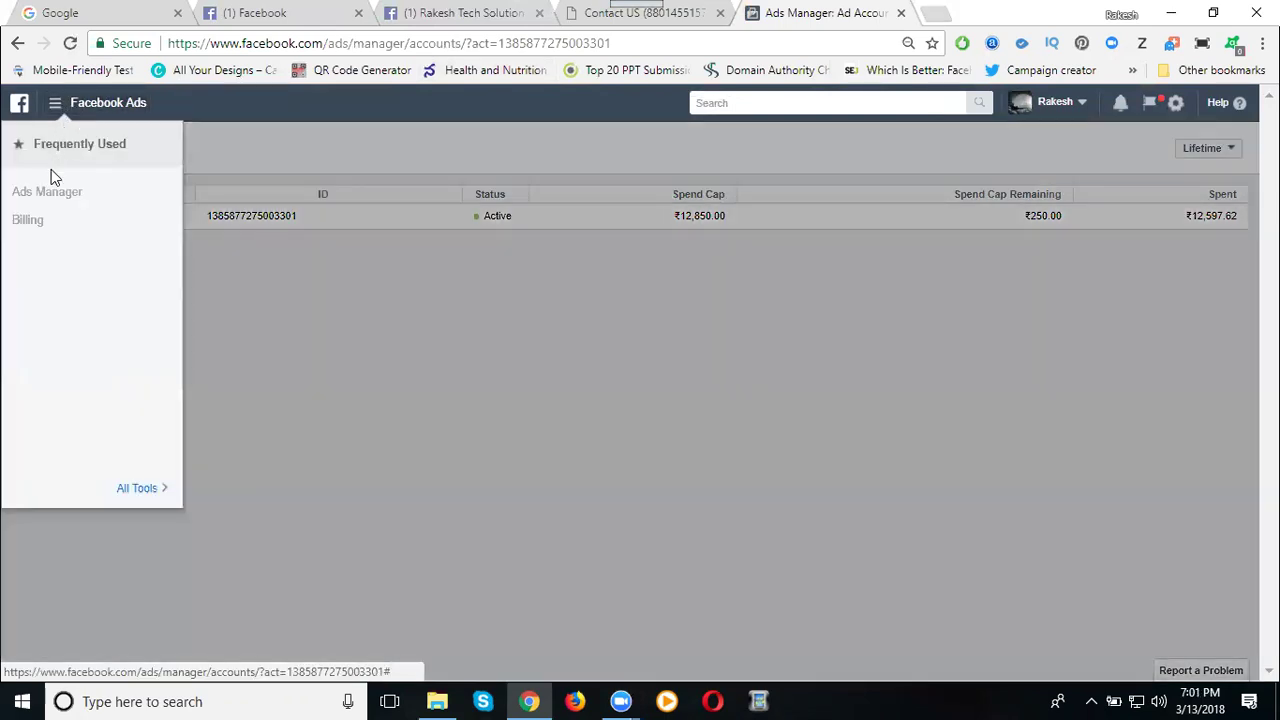
left_click(51, 196)
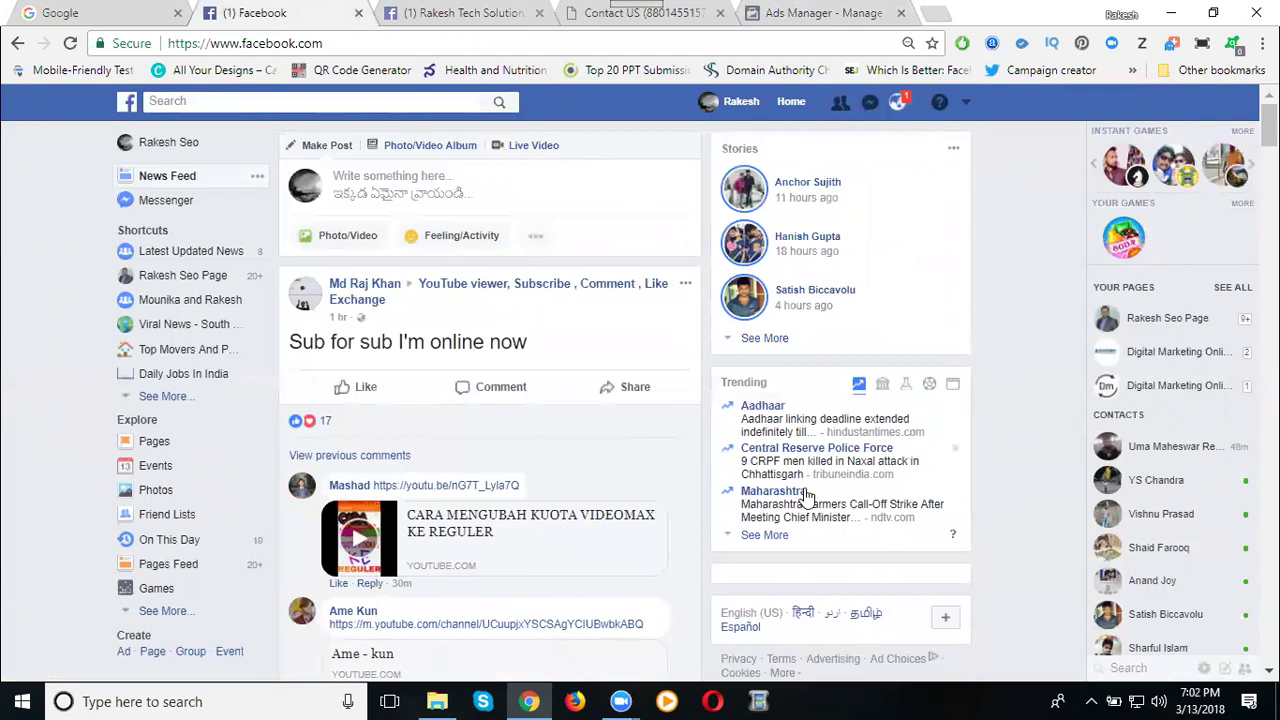
Switch back to the business Page tab to view the promotion's In Review results.
left_click(477, 12)
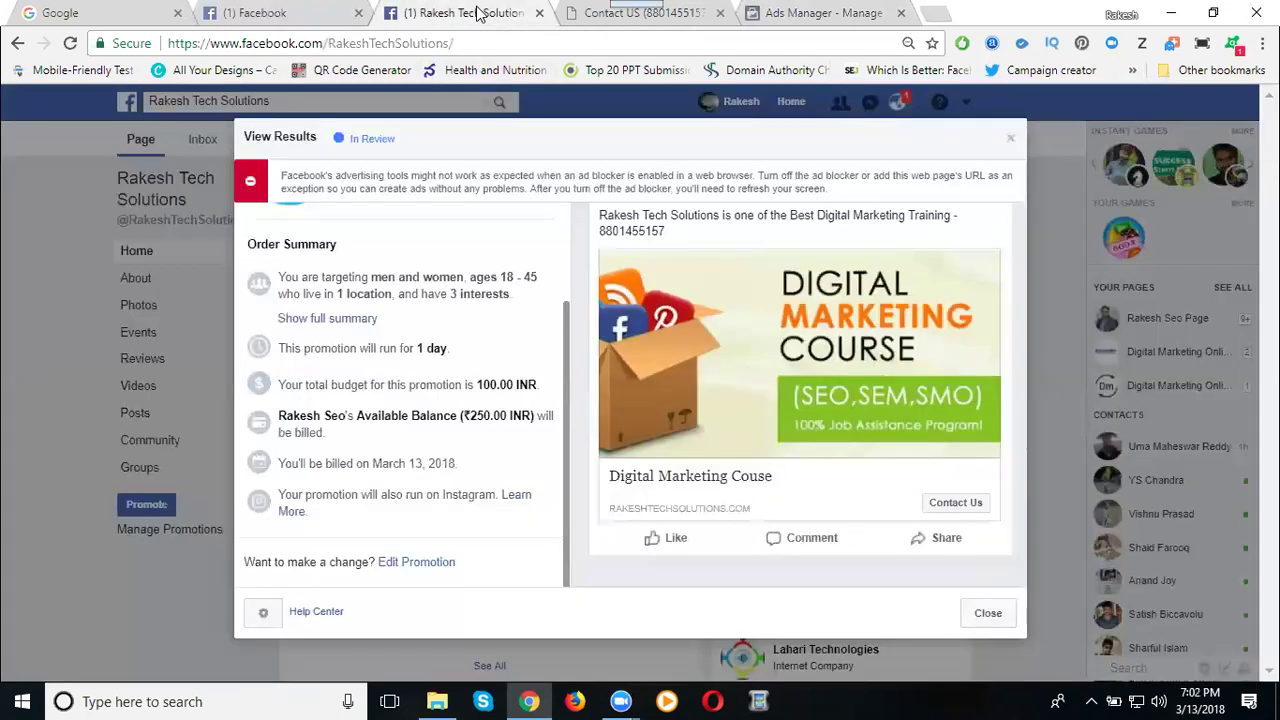